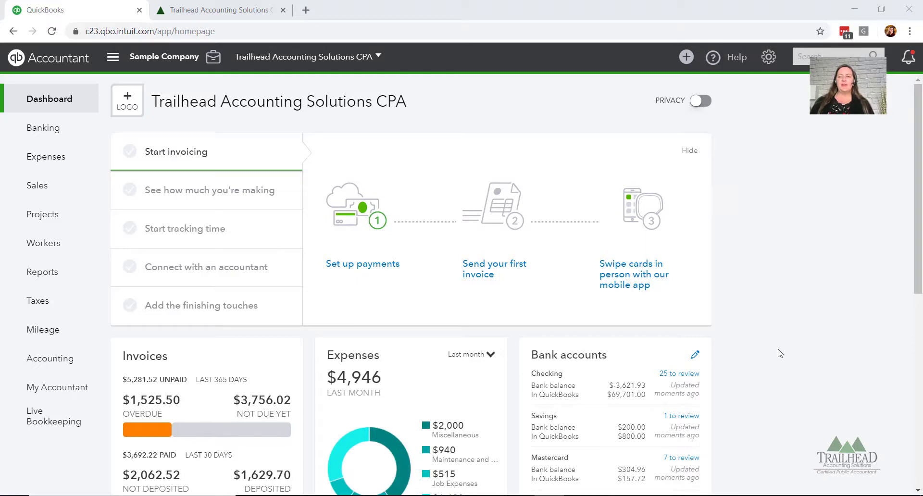
# Open Budgeting from the gear menu's Tools to list the existing 2019 Budget
pyautogui.click(768, 66)
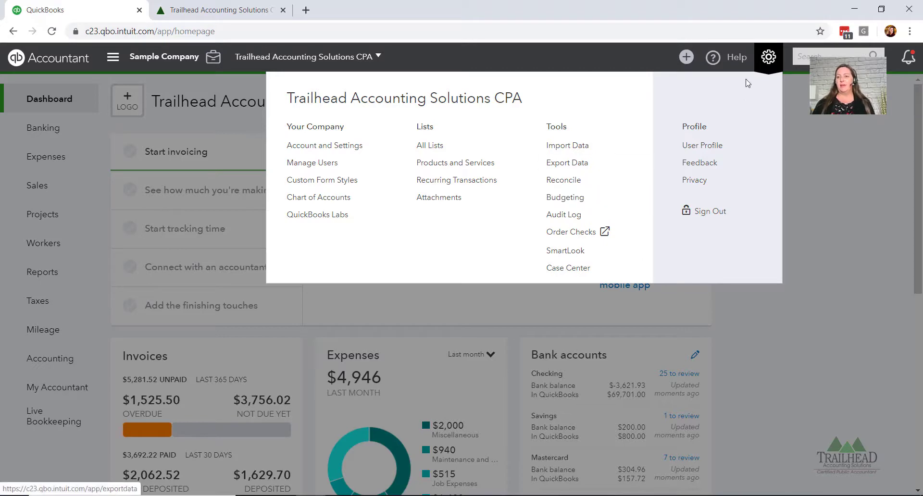
pyautogui.click(577, 201)
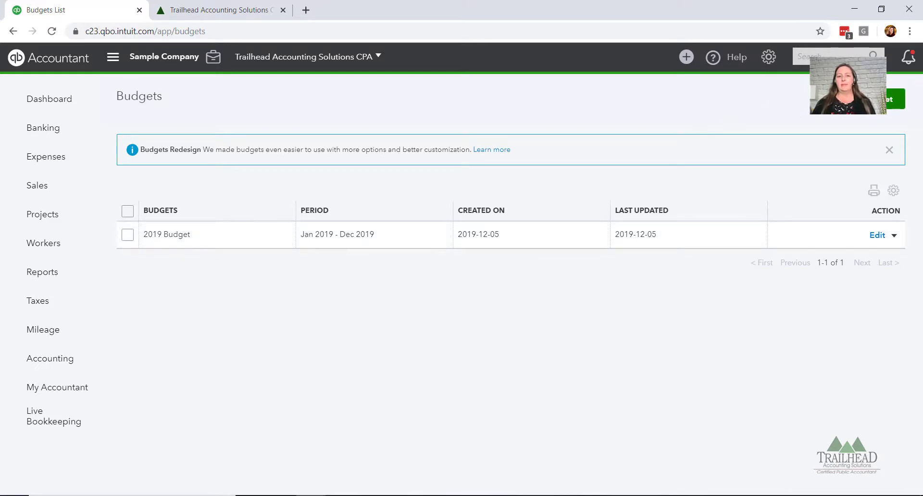
# Add a new budget named '2020 Budget' for fiscal year FY2020 with a Monthly interval
pyautogui.click(896, 99)
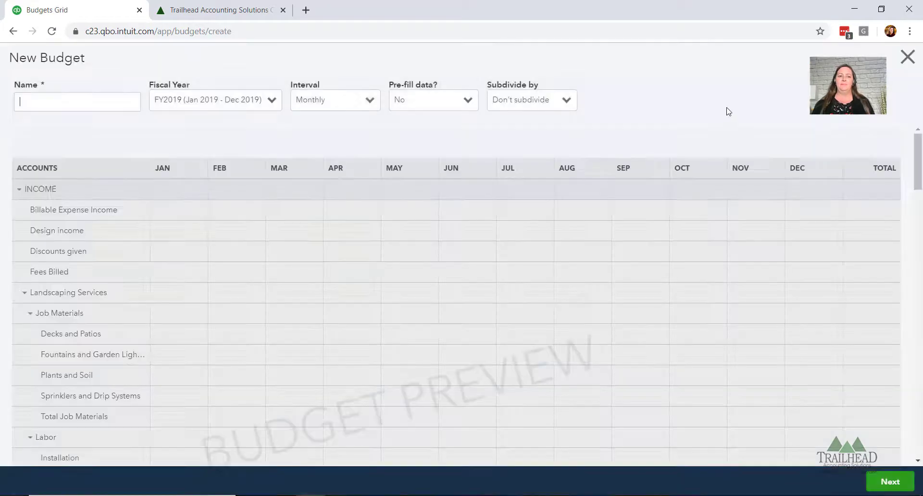
pyautogui.click(92, 105)
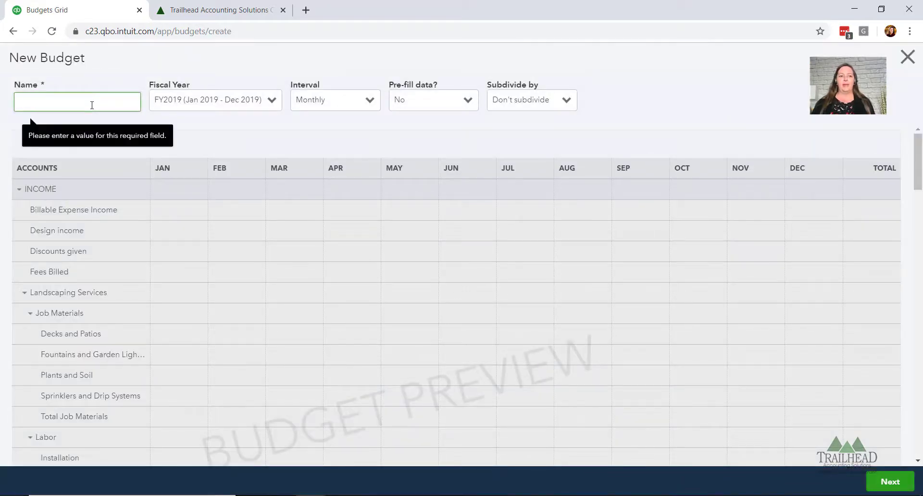
pyautogui.write('B')
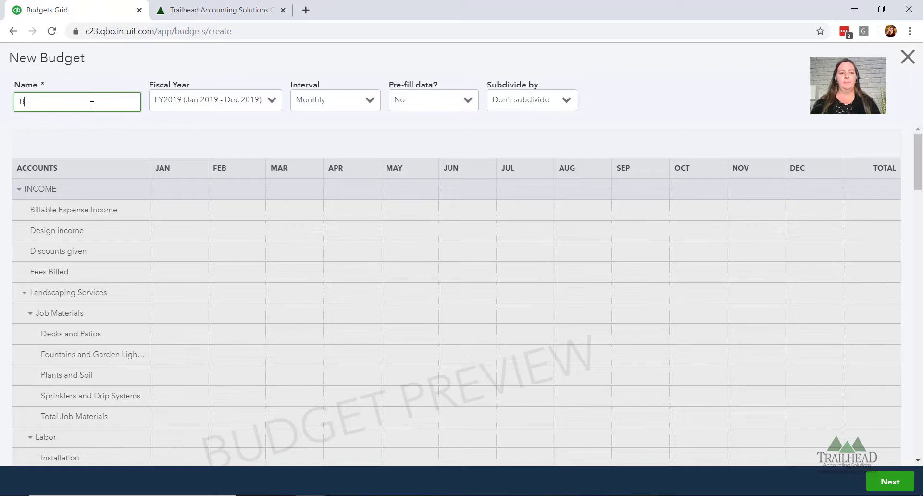
pyautogui.write('u020 Bud')
pyautogui.write('get')
pyautogui.press('Tab')
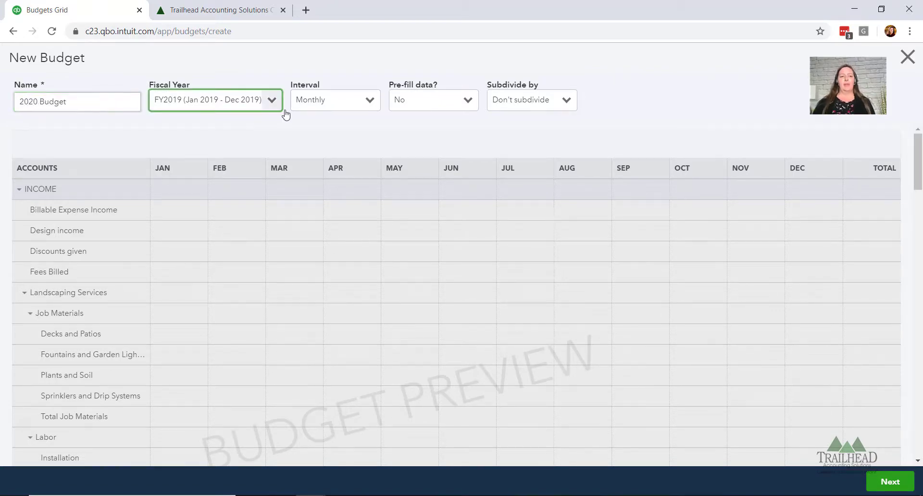
pyautogui.click(272, 102)
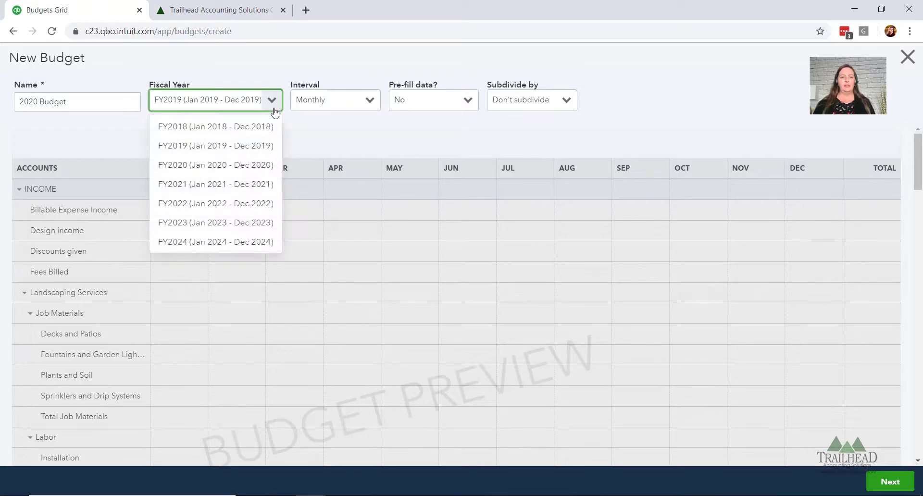
pyautogui.click(272, 166)
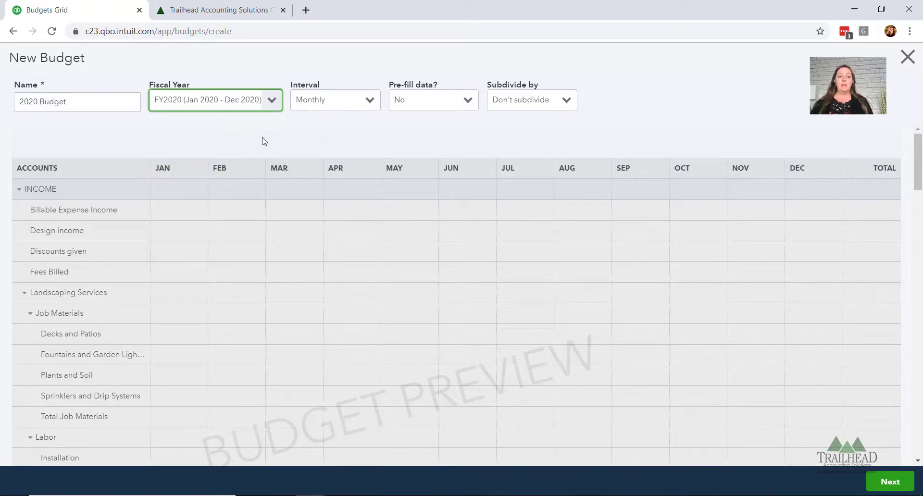
pyautogui.click(372, 101)
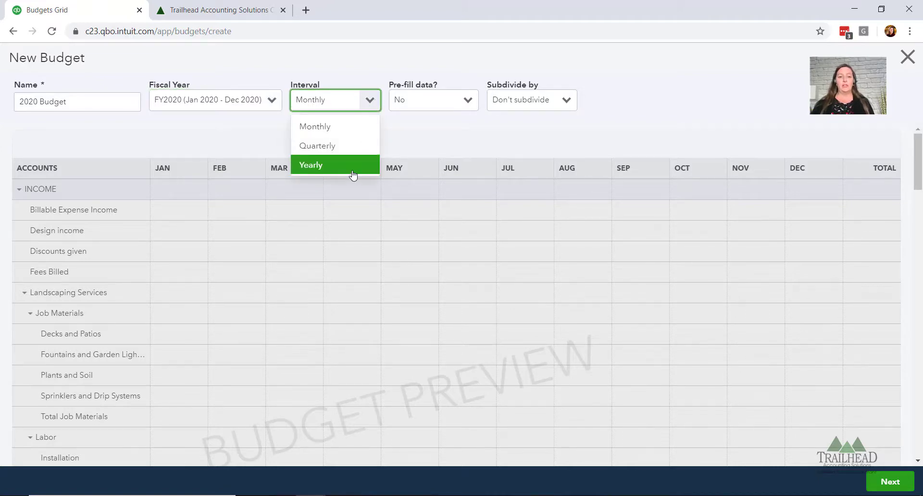
pyautogui.click(372, 100)
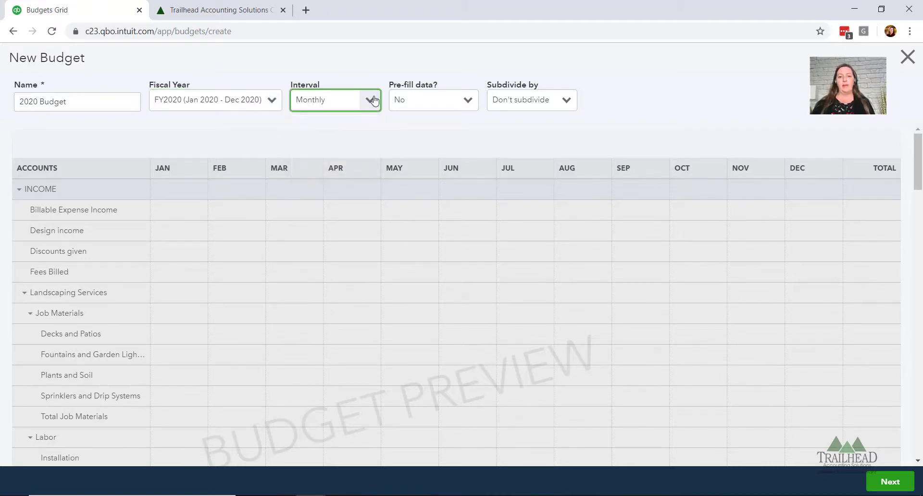
pyautogui.click(467, 110)
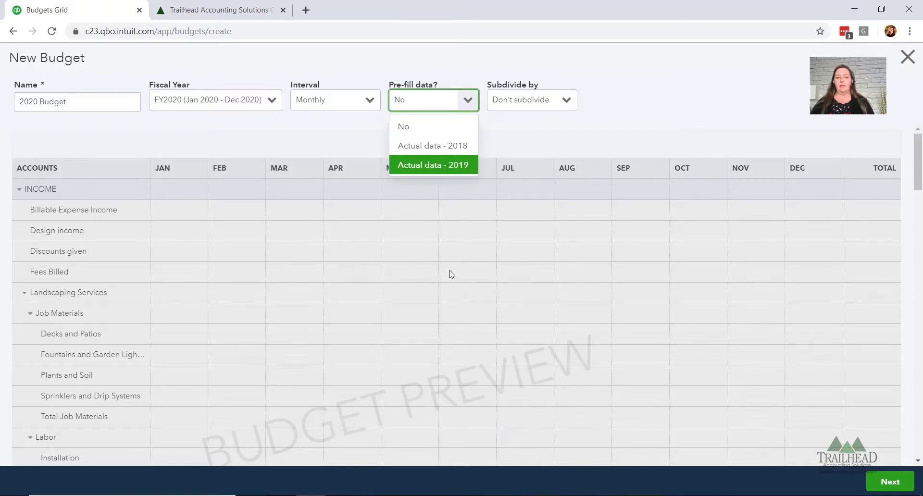
# Keep pre-fill at No, set Don't subdivide instead of by Customer, and open the budget grid
pyautogui.click(535, 133)
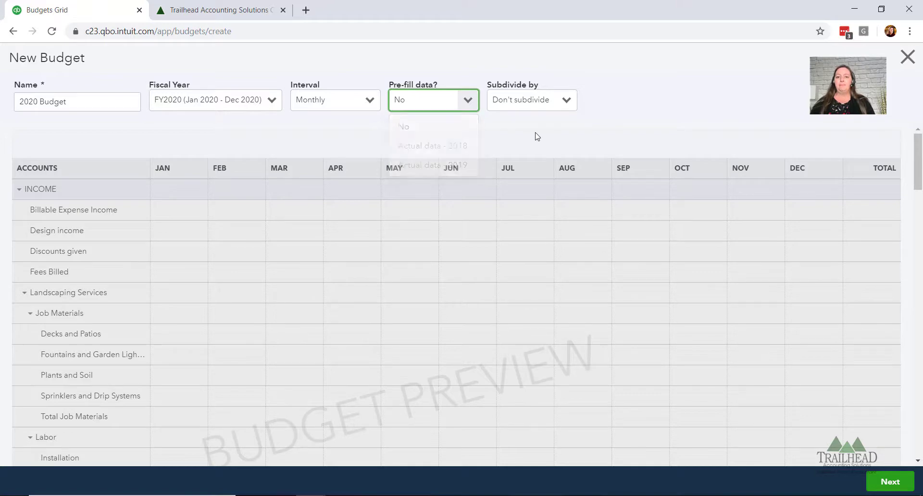
pyautogui.click(567, 102)
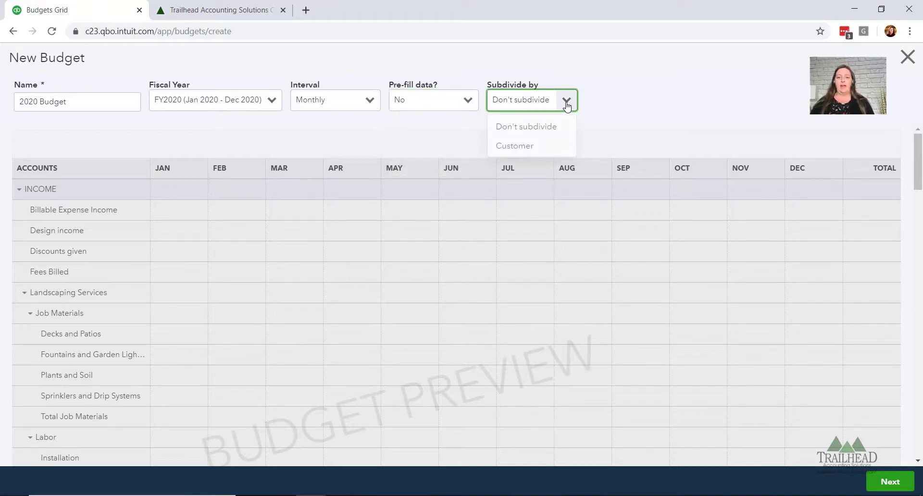
pyautogui.click(531, 146)
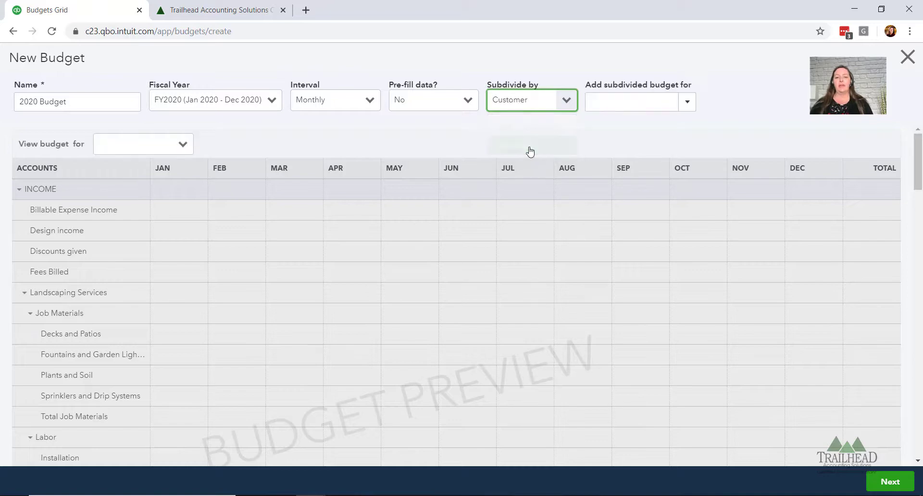
pyautogui.click(688, 102)
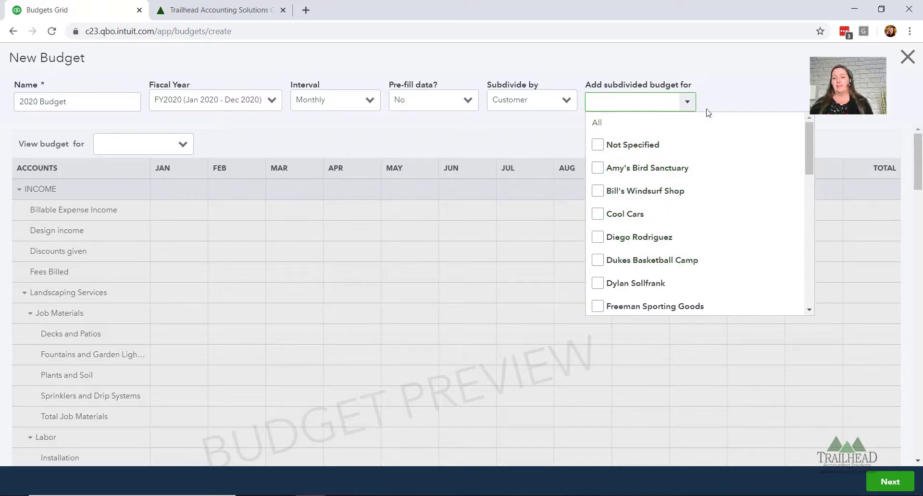
pyautogui.click(741, 82)
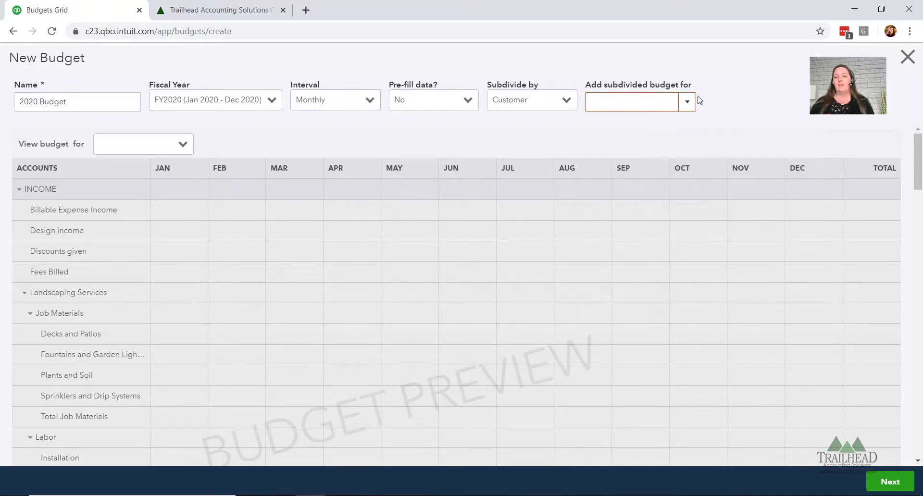
pyautogui.click(566, 102)
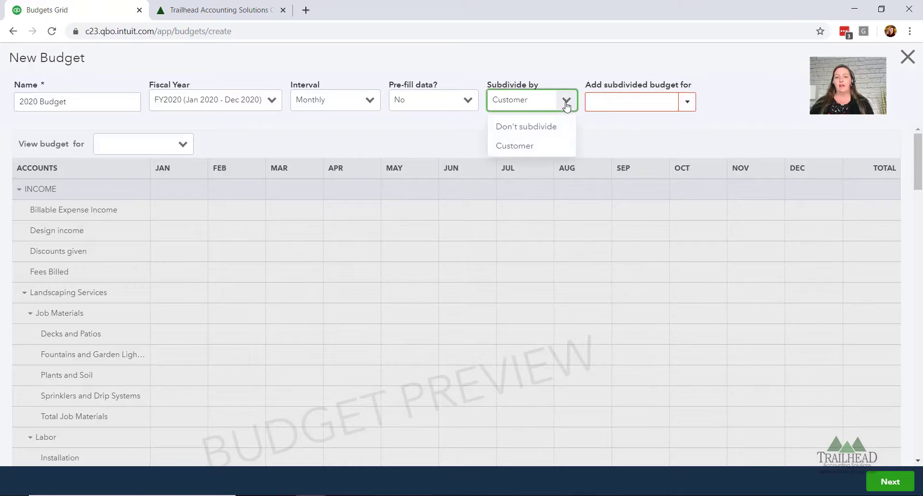
pyautogui.click(525, 130)
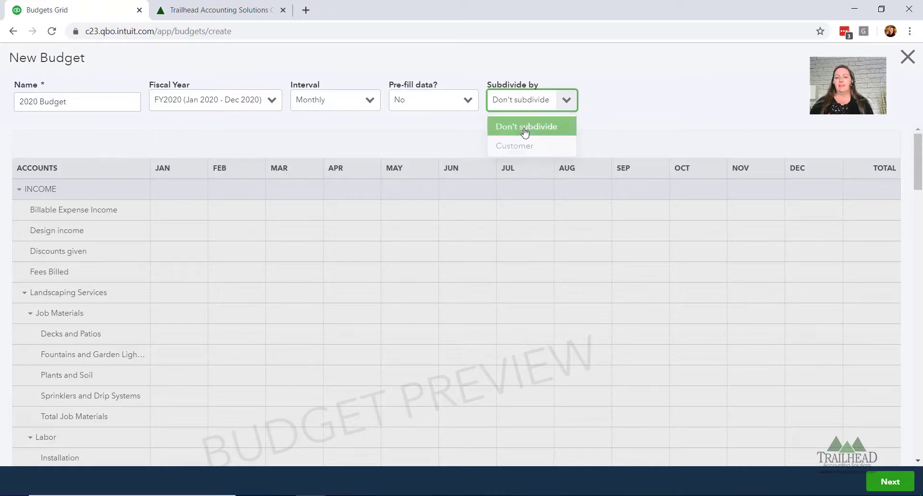
pyautogui.click(648, 105)
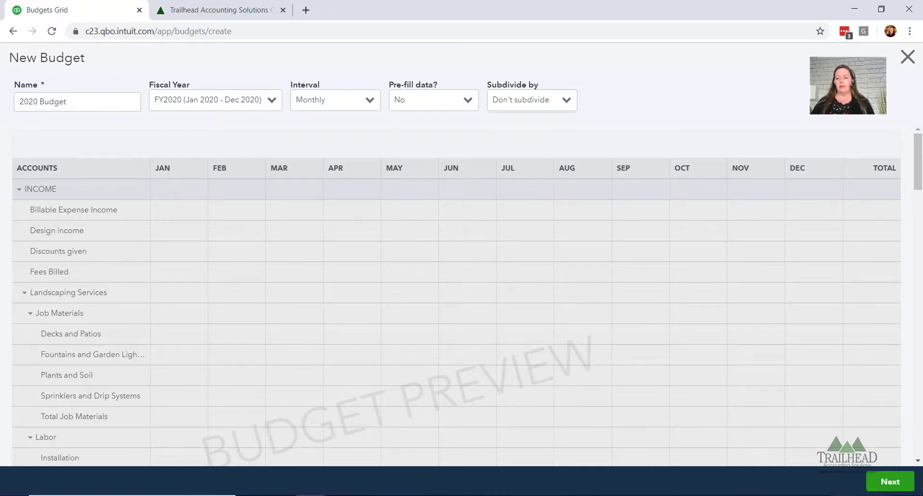
pyautogui.click(890, 482)
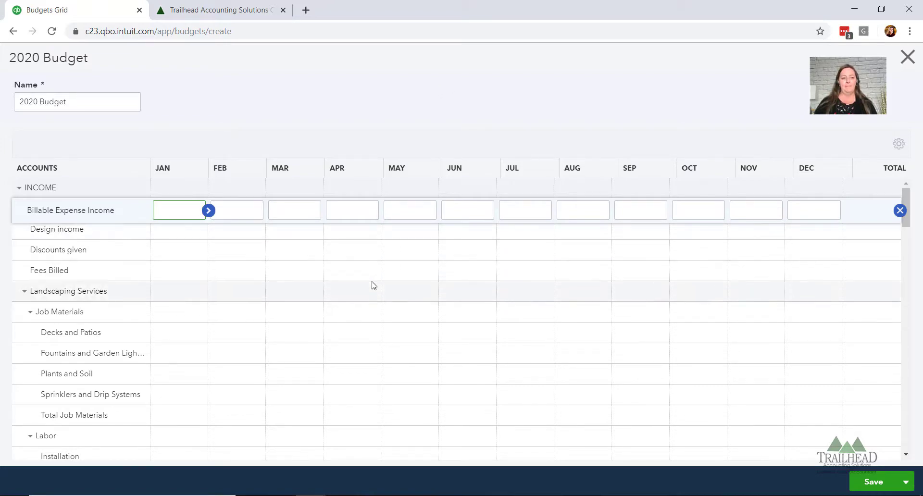
# Enter 15,000.00 in January for Decks and Patios and copy it across all months
pyautogui.scroll(-2, 370, 292)
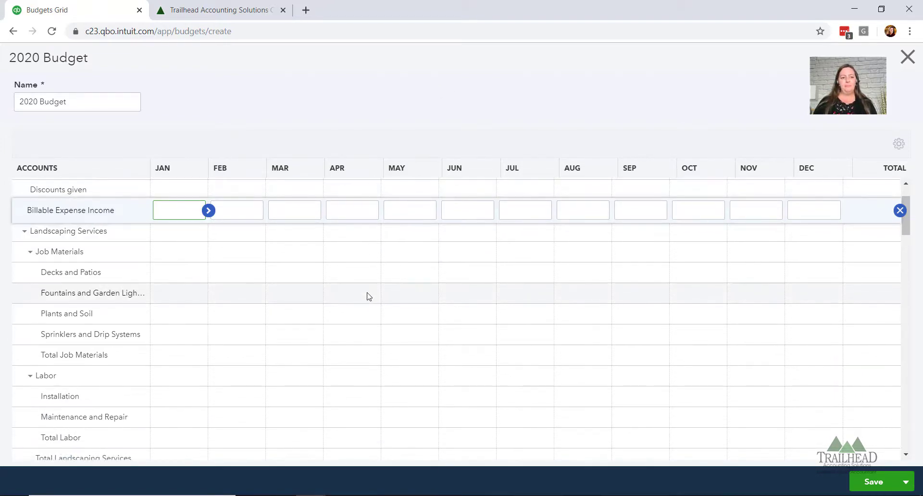
pyautogui.scroll(2, 368, 295)
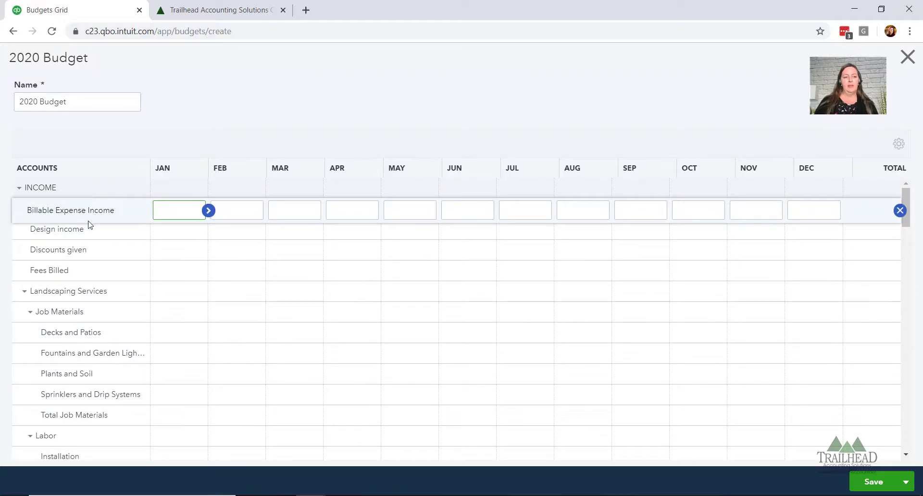
pyautogui.click(188, 336)
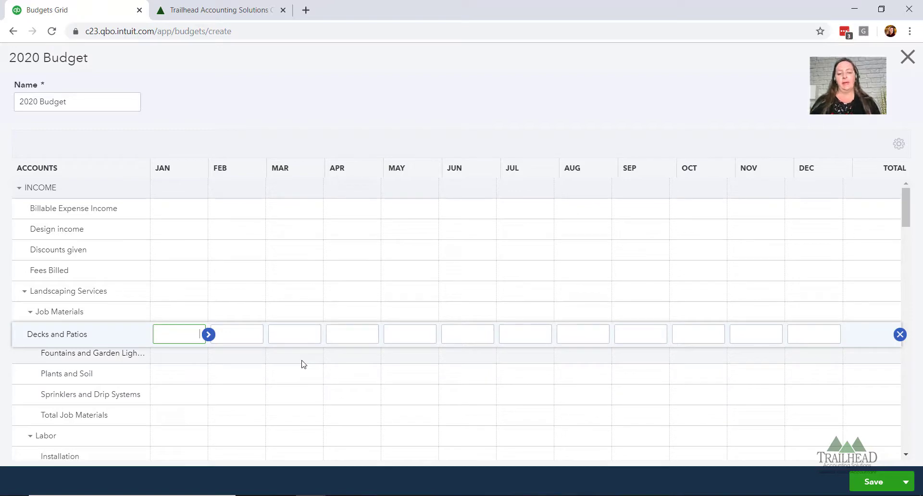
pyautogui.write('15000.00')
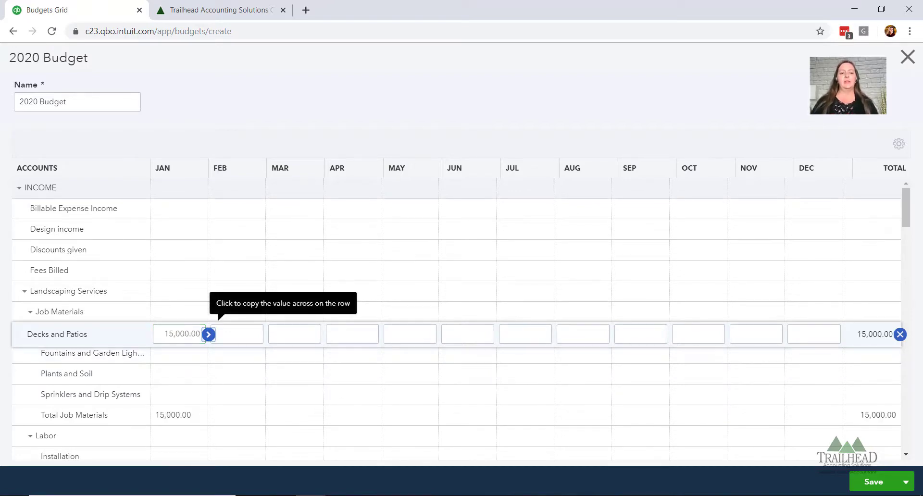
pyautogui.click(209, 335)
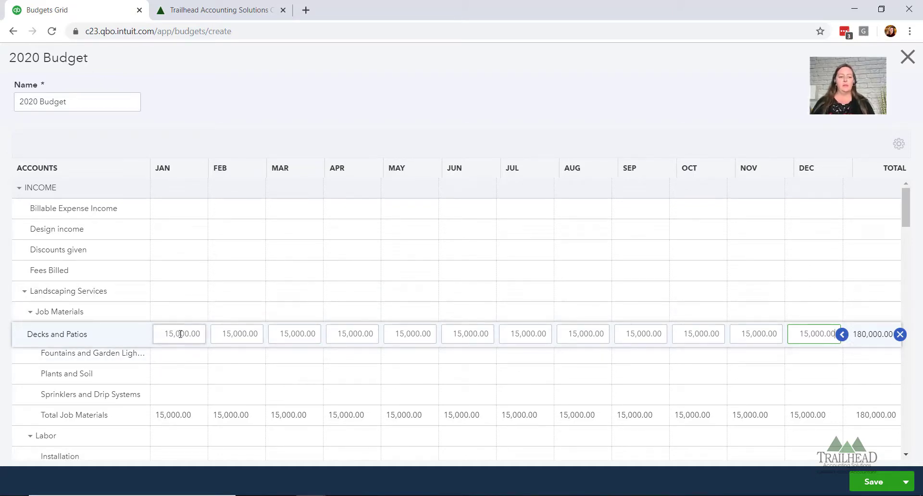
# Enter zero for January–April and 5,000 for May on Sprinklers and Drip Systems
pyautogui.click(186, 398)
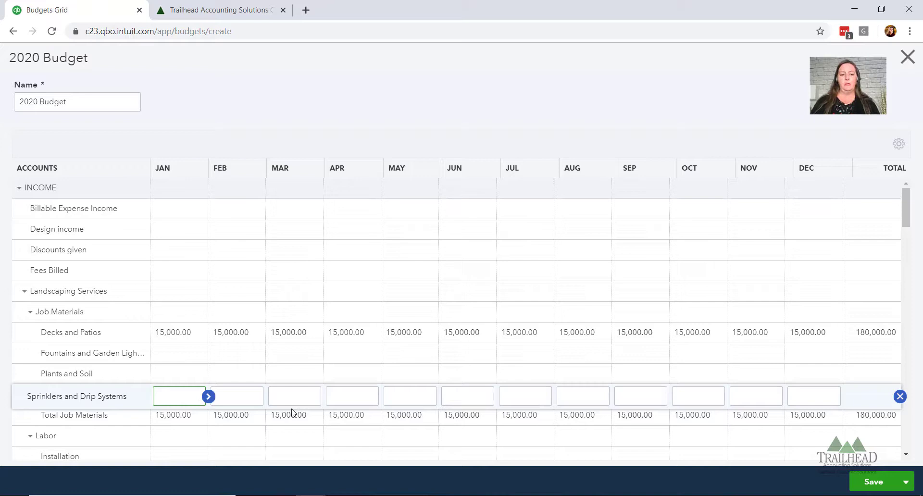
pyautogui.write('0')
pyautogui.press('Tab')
pyautogui.write('0')
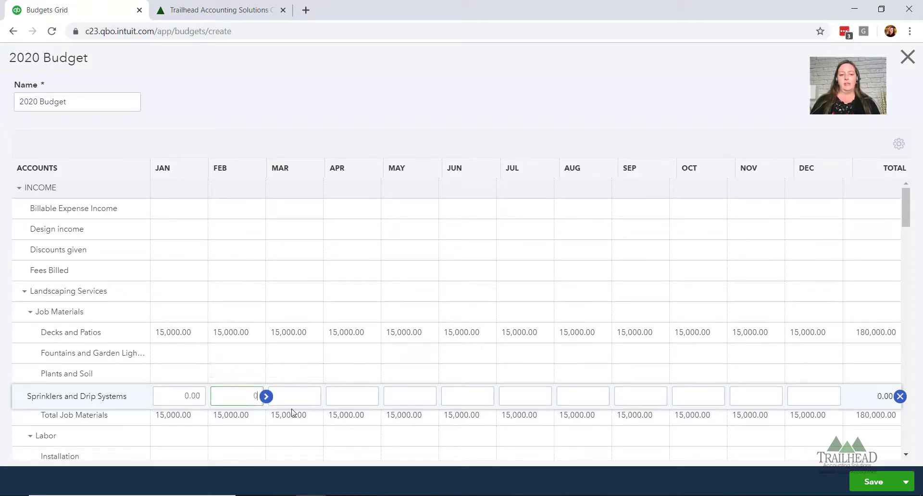
pyautogui.press('Tab')
pyautogui.write('0')
pyautogui.press('Tab')
pyautogui.write('0')
pyautogui.press('Tab')
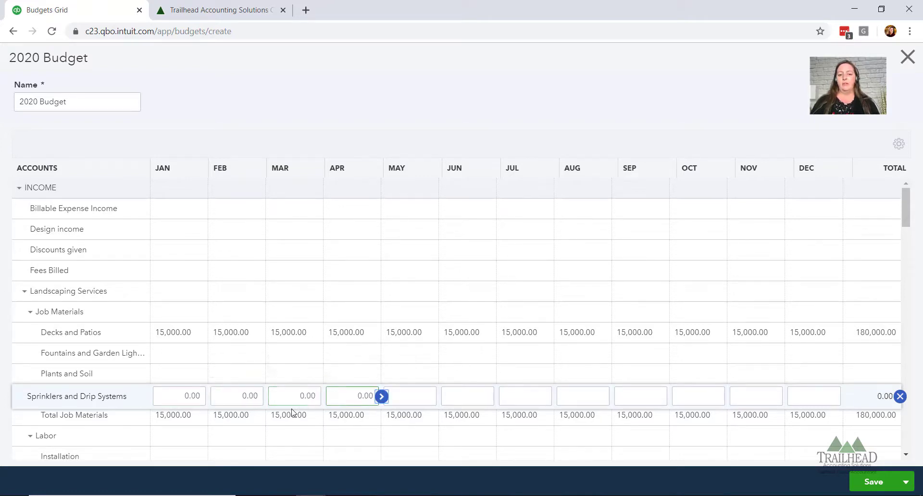
pyautogui.press('Tab')
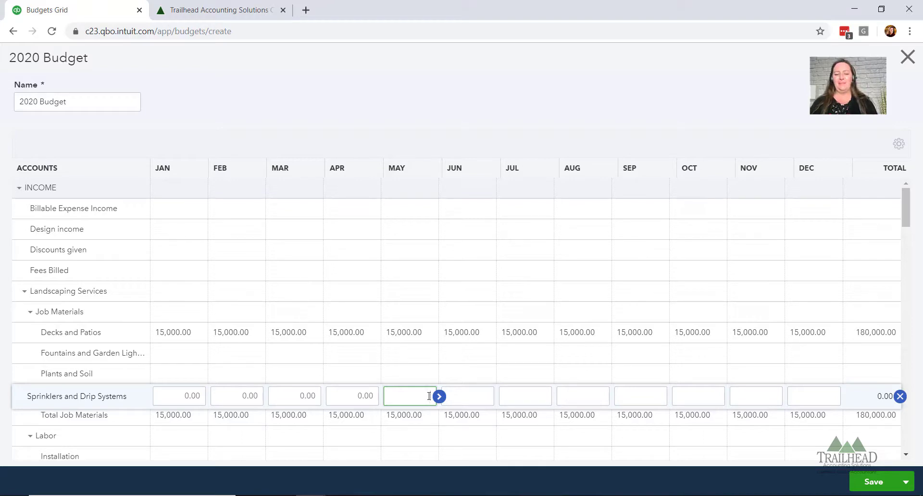
pyautogui.write('500')
pyautogui.press('Return')
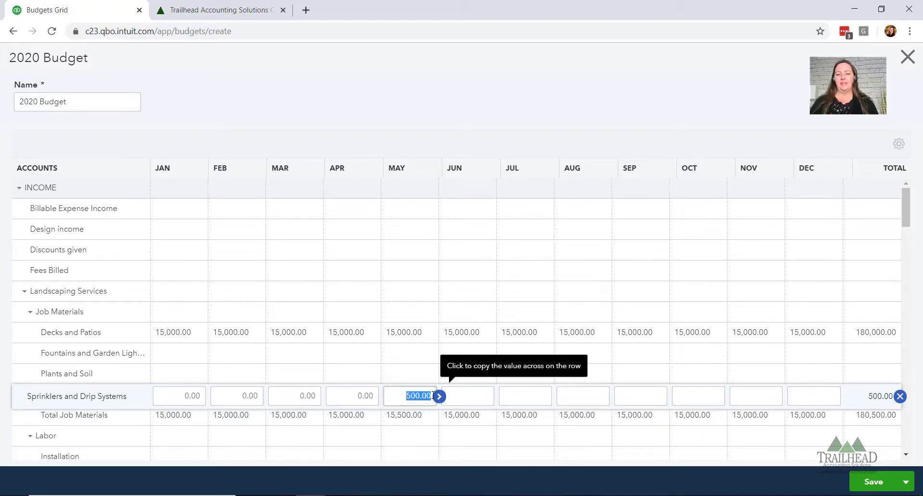
pyautogui.click(432, 396)
pyautogui.press('Tab')
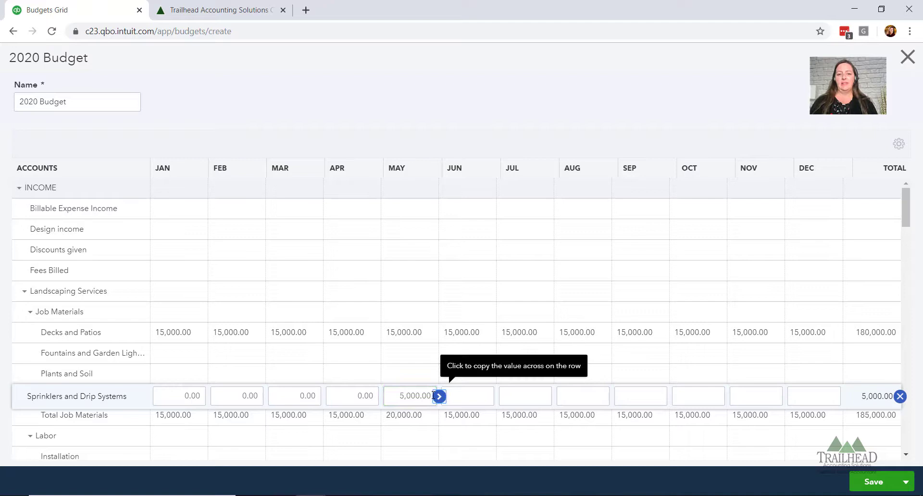
# Enter 12,000 June–July, 15,000 August, 9,000 September, 3,500 October and zero November
pyautogui.press('Tab')
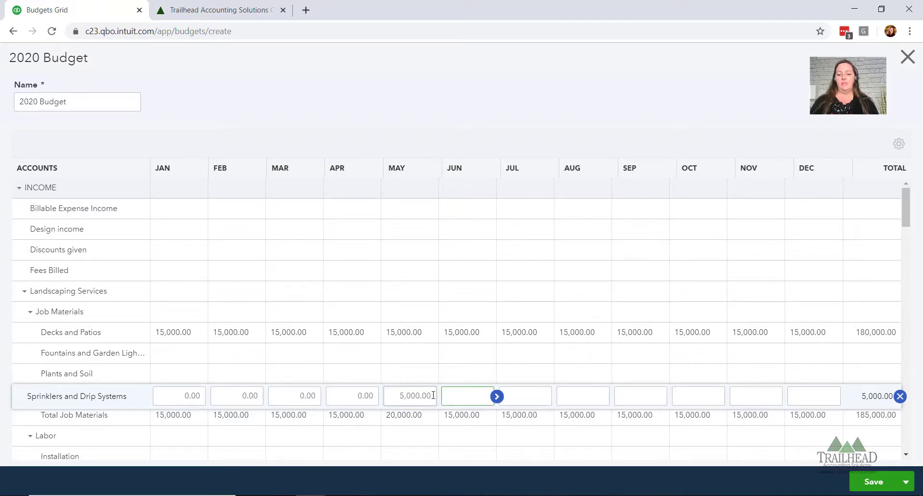
pyautogui.write('2,0')
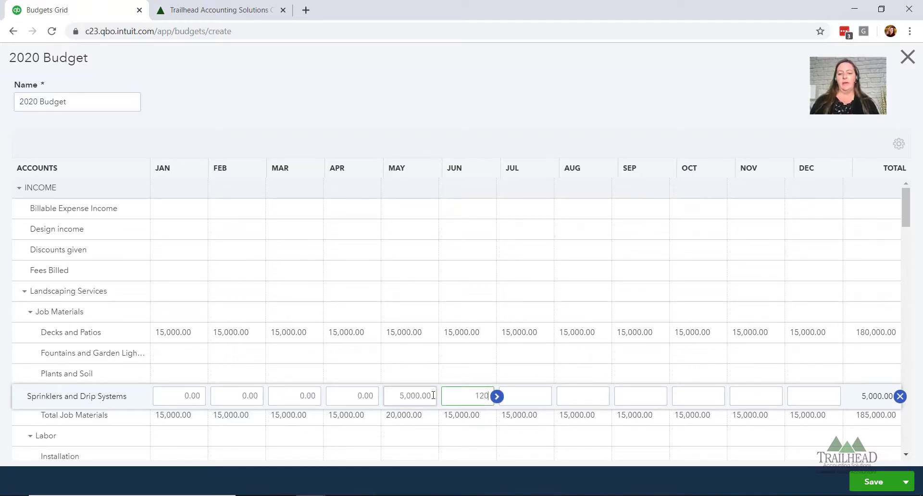
pyautogui.write('00')
pyautogui.press('Tab')
pyautogui.press('Tab')
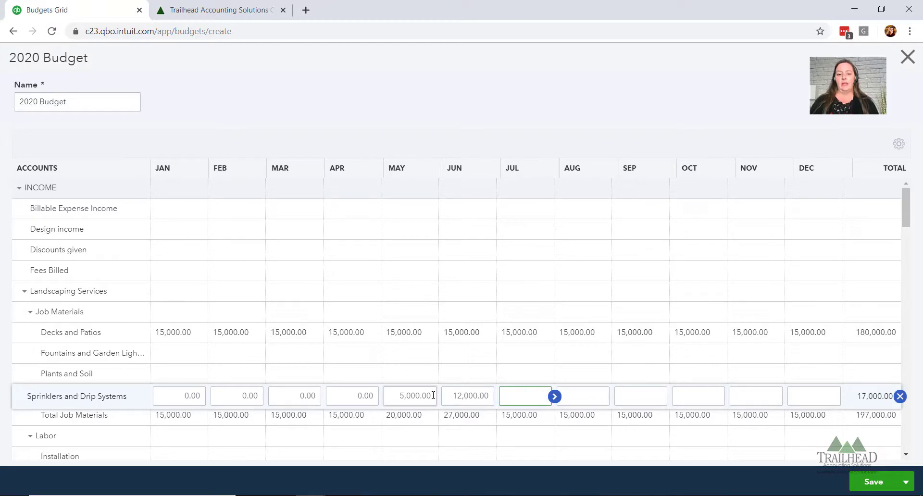
pyautogui.write('12000')
pyautogui.press('Tab')
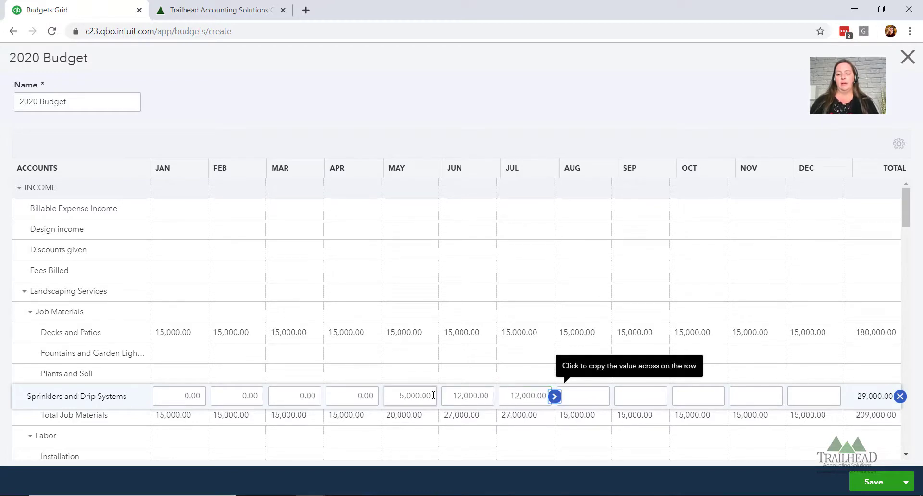
pyautogui.press('Tab')
pyautogui.write('15')
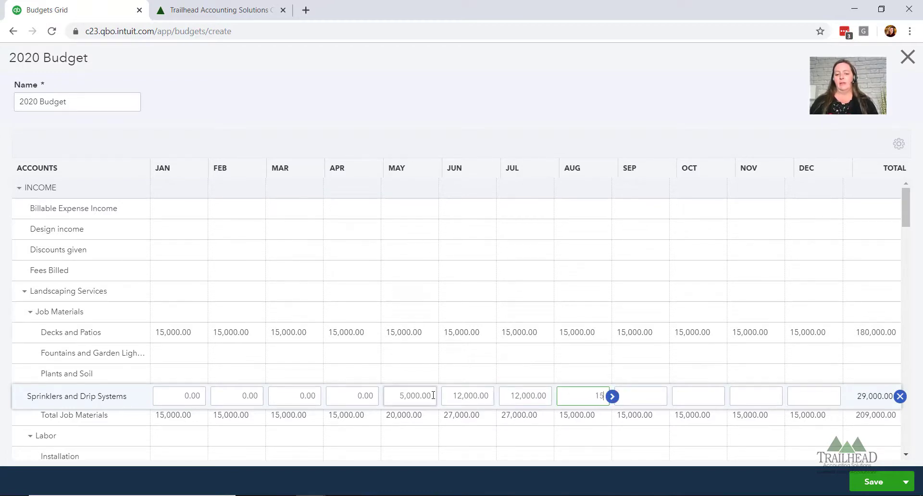
pyautogui.write('000')
pyautogui.press('Tab')
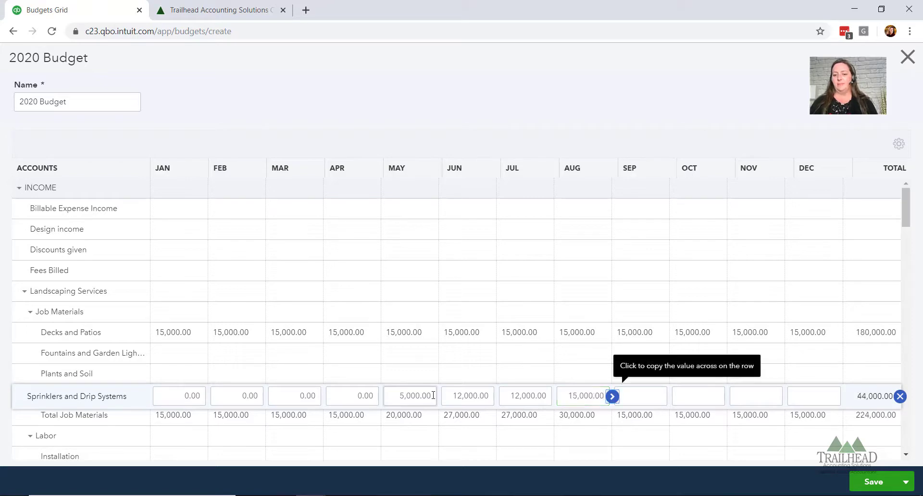
pyautogui.press('Tab')
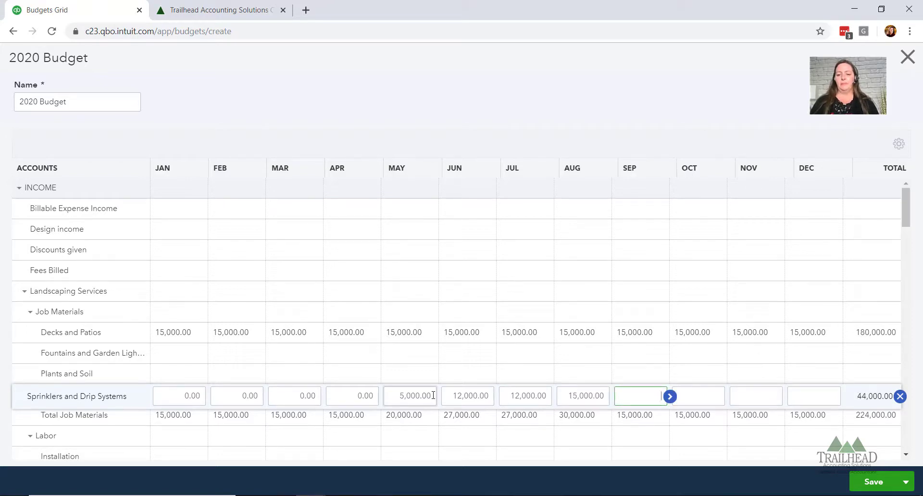
pyautogui.write('9000')
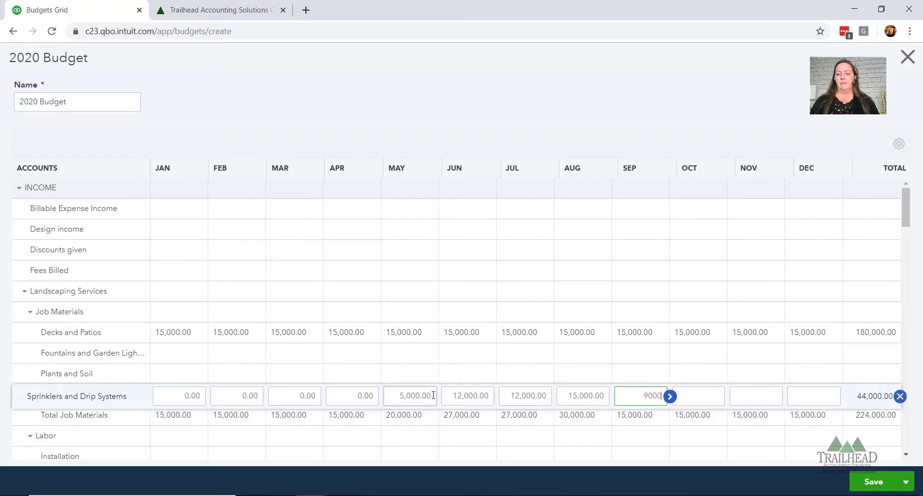
pyautogui.press('Tab')
pyautogui.press('Tab')
pyautogui.write('3')
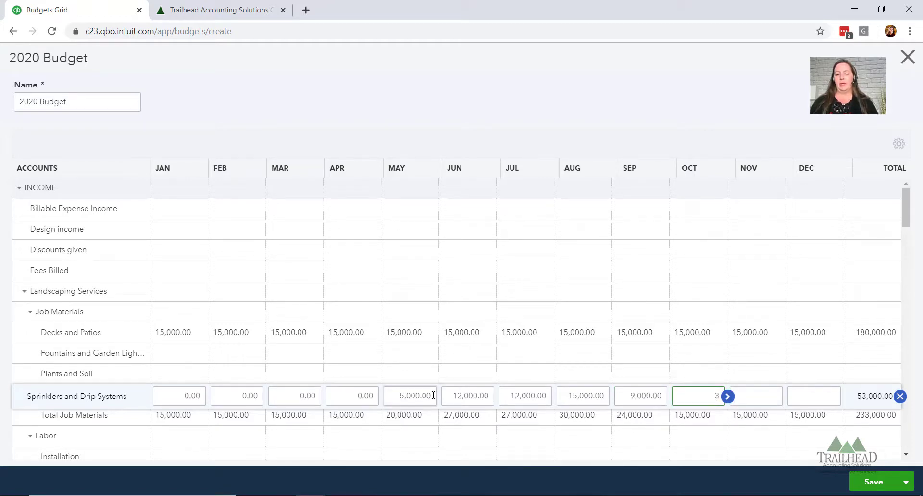
pyautogui.write('500')
pyautogui.press('Tab')
pyautogui.press('Tab')
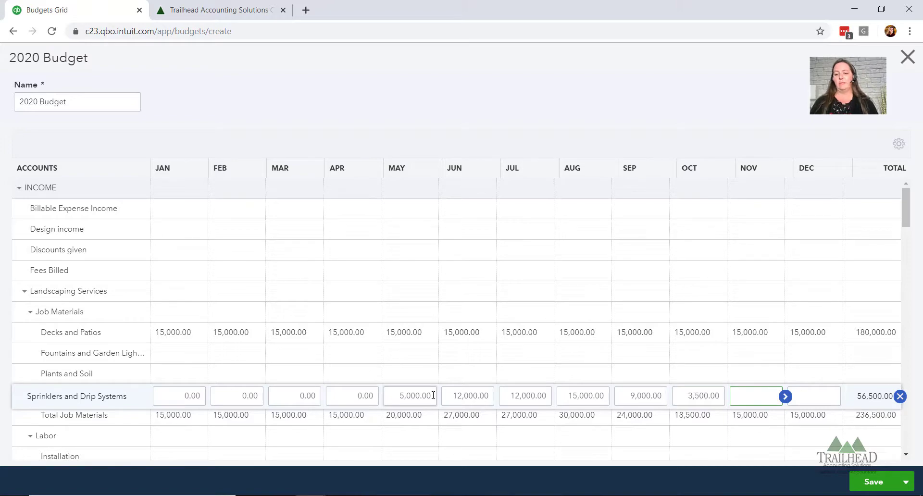
pyautogui.press('Tab')
pyautogui.press('Tab')
pyautogui.write('0')
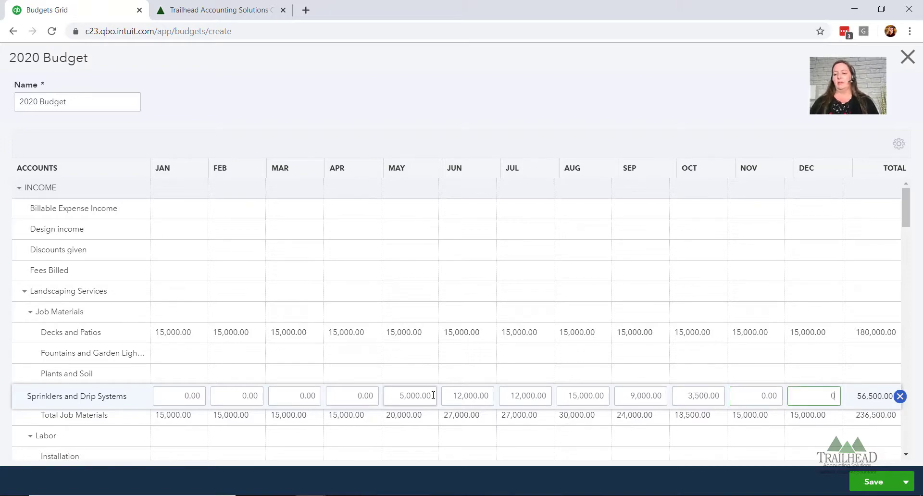
pyautogui.press('Tab')
pyautogui.scroll(-3, 352, 334)
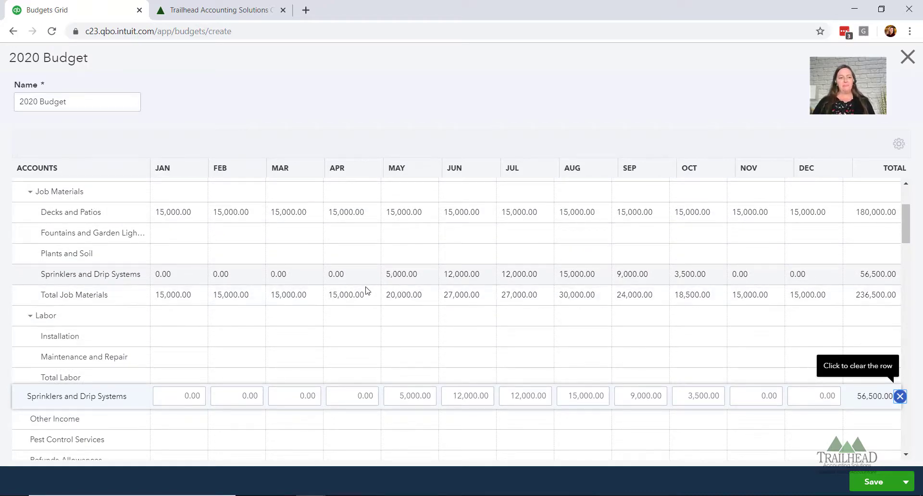
# Budget Installation at 15,000.00 for every month
pyautogui.scroll(-1, 356, 289)
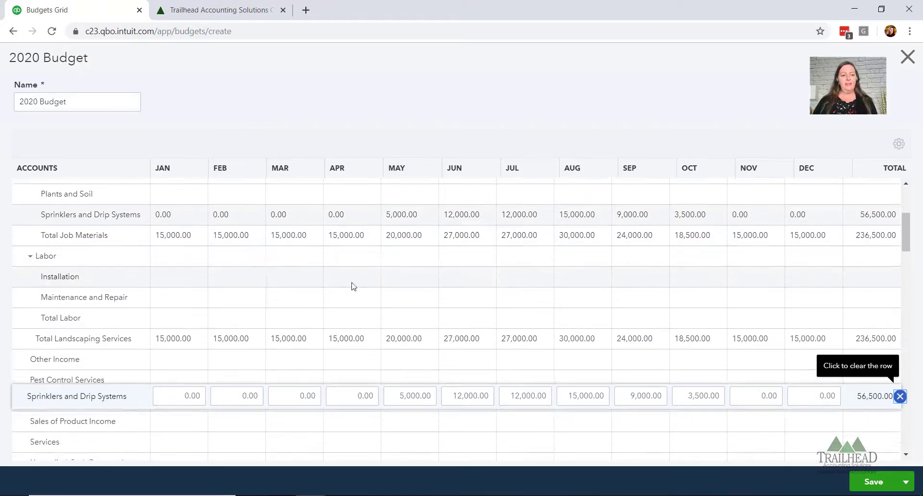
pyautogui.click(194, 277)
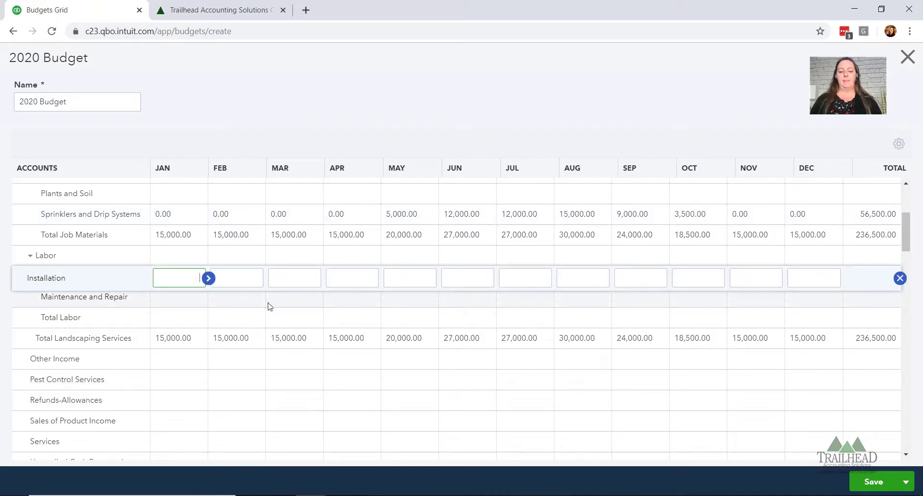
pyautogui.write('15000')
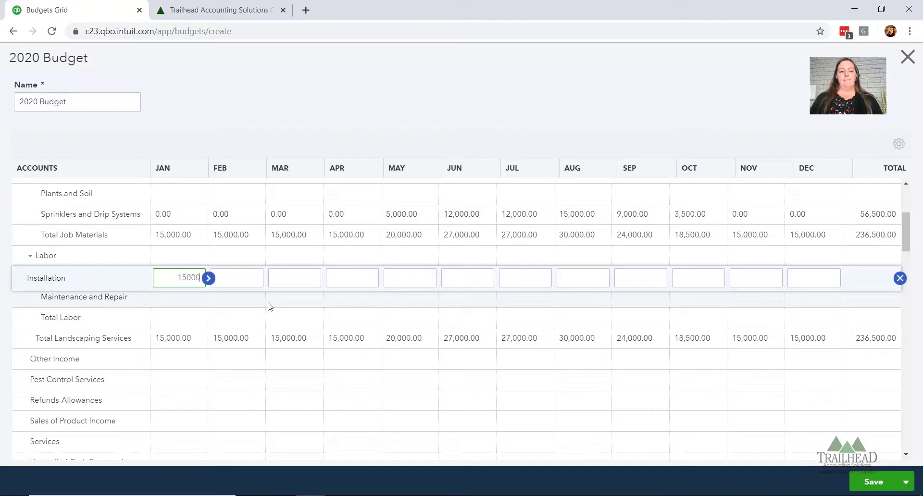
pyautogui.press('Tab')
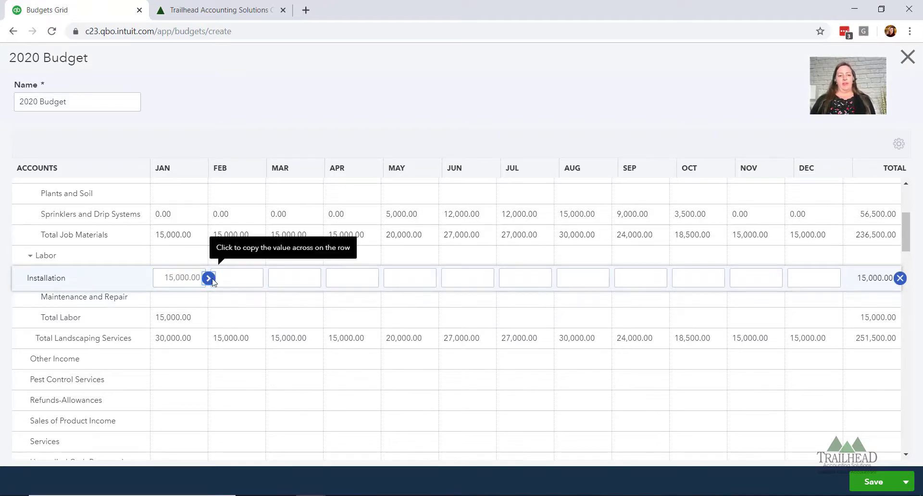
pyautogui.click(214, 279)
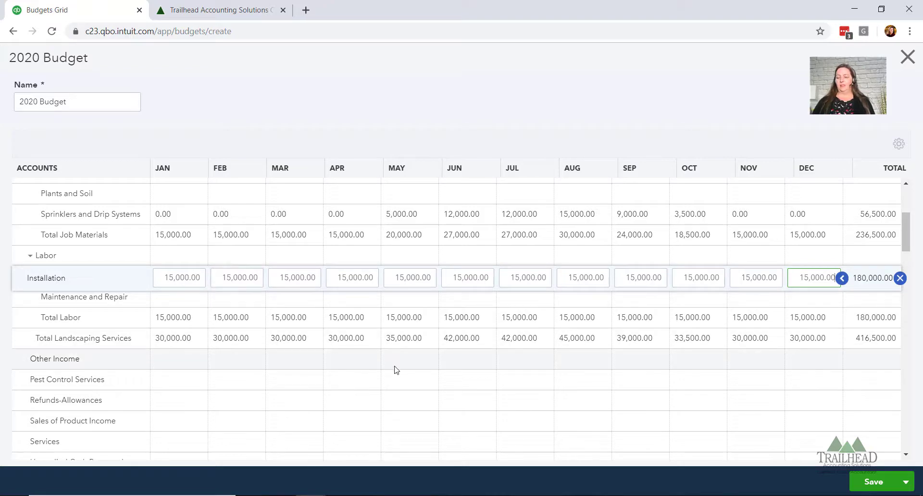
# Budget Plants and Soil at 50,000.00 for every month
pyautogui.scroll(2, 185, 265)
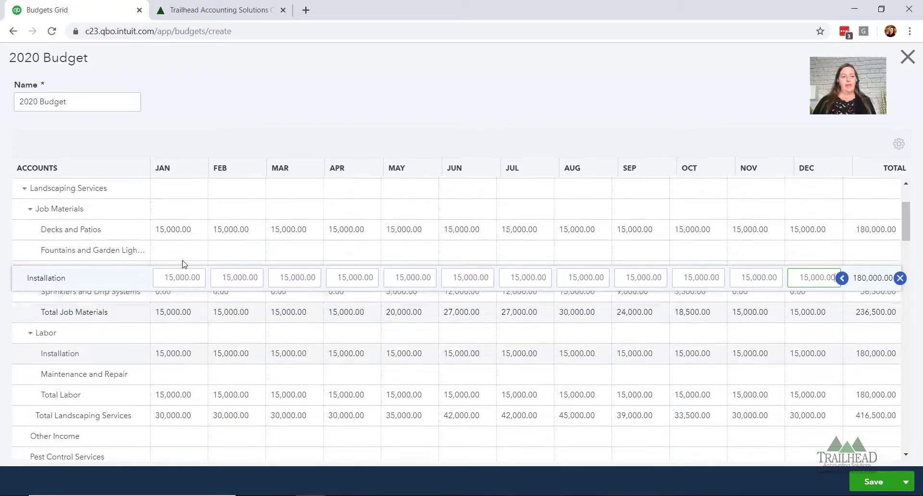
pyautogui.scroll(3, 186, 265)
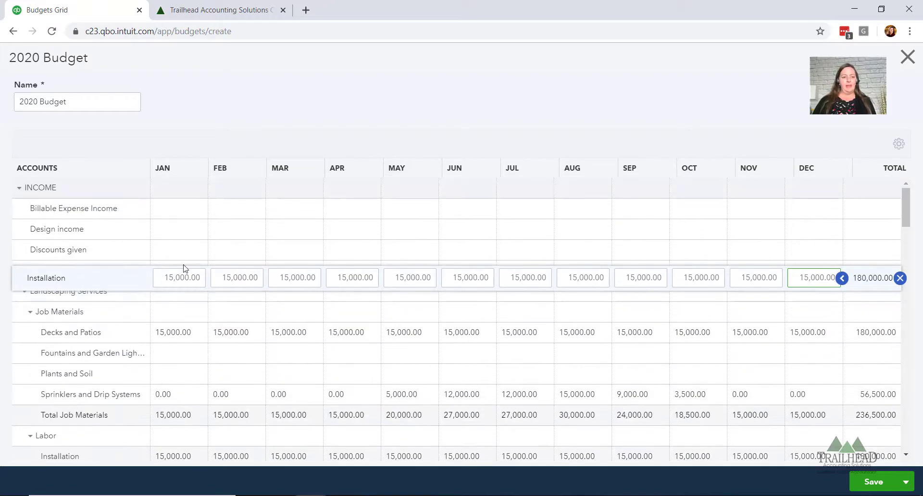
pyautogui.click(178, 375)
pyautogui.write('5')
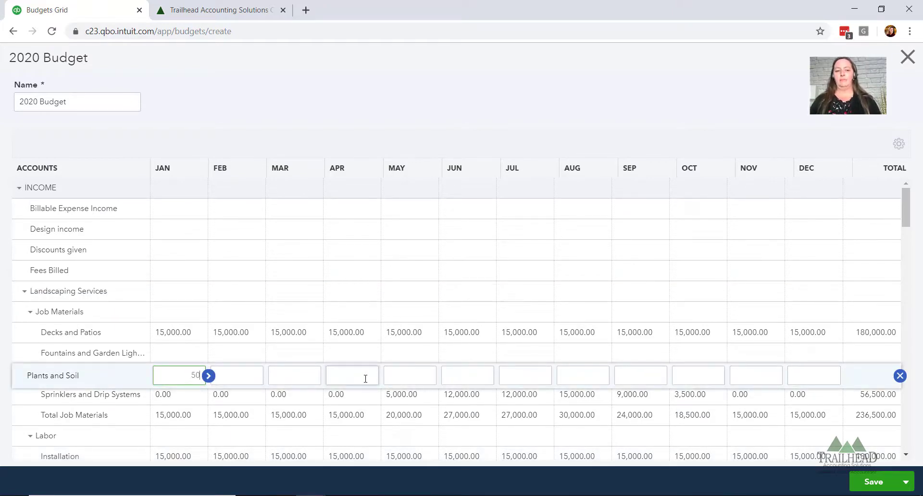
pyautogui.write('000')
pyautogui.press('Tab')
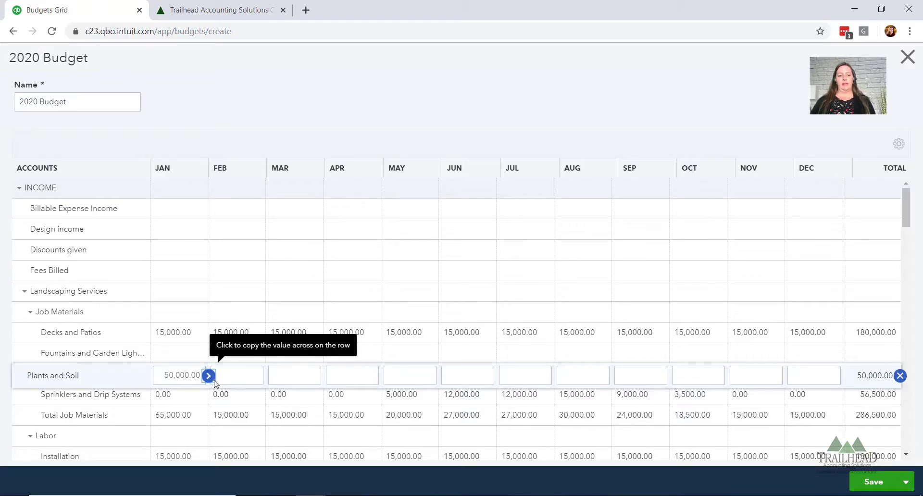
pyautogui.click(211, 378)
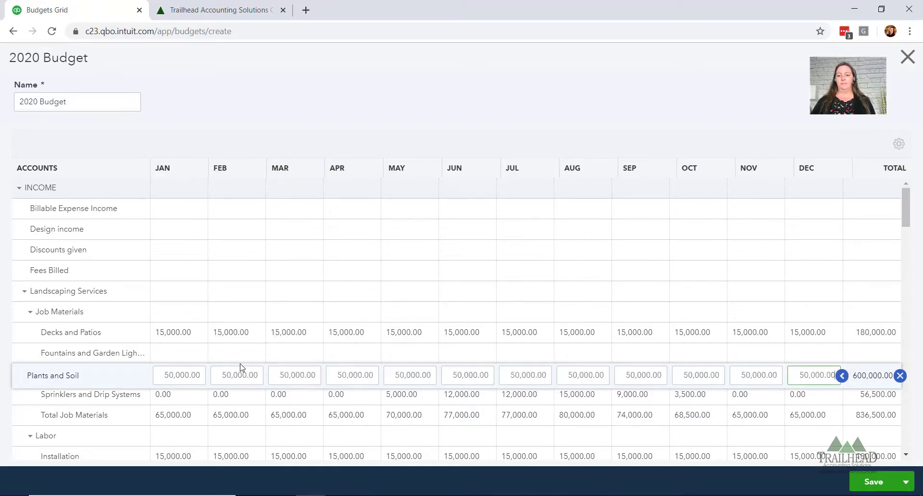
pyautogui.scroll(-3, 379, 336)
pyautogui.scroll(-2, 380, 333)
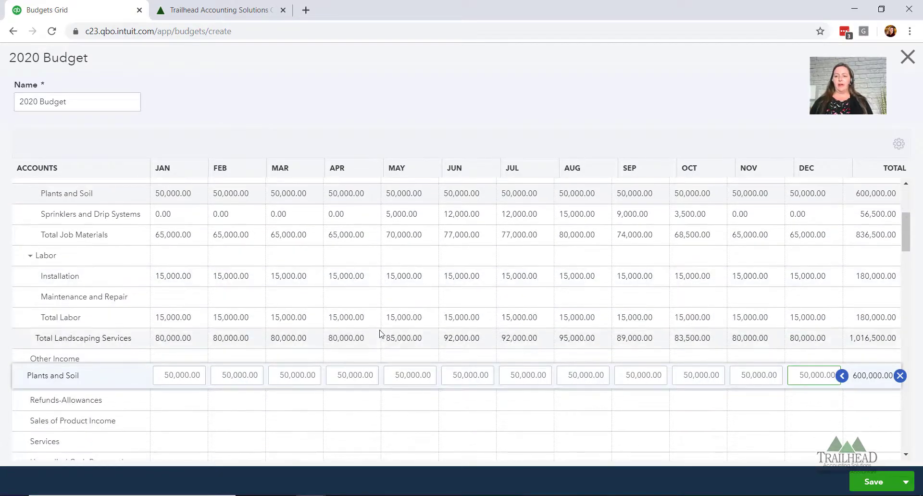
pyautogui.scroll(-1, 380, 332)
pyautogui.scroll(-1, 363, 313)
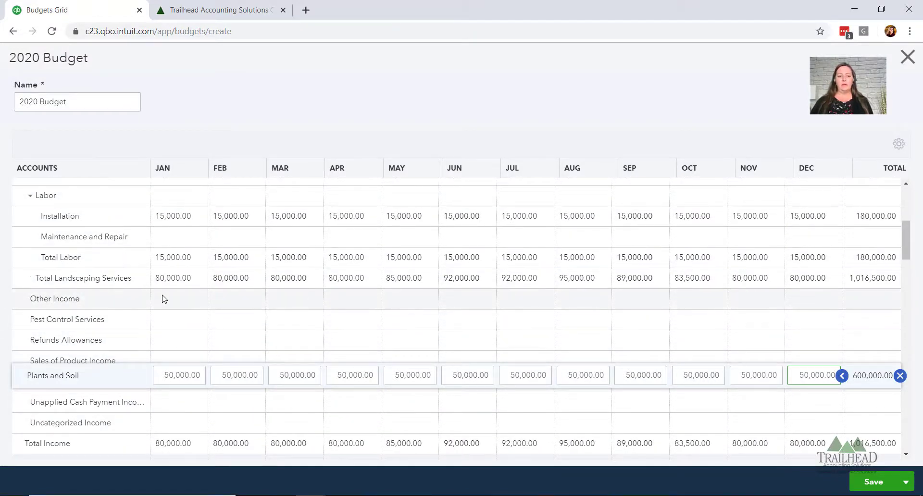
pyautogui.scroll(-3, 164, 298)
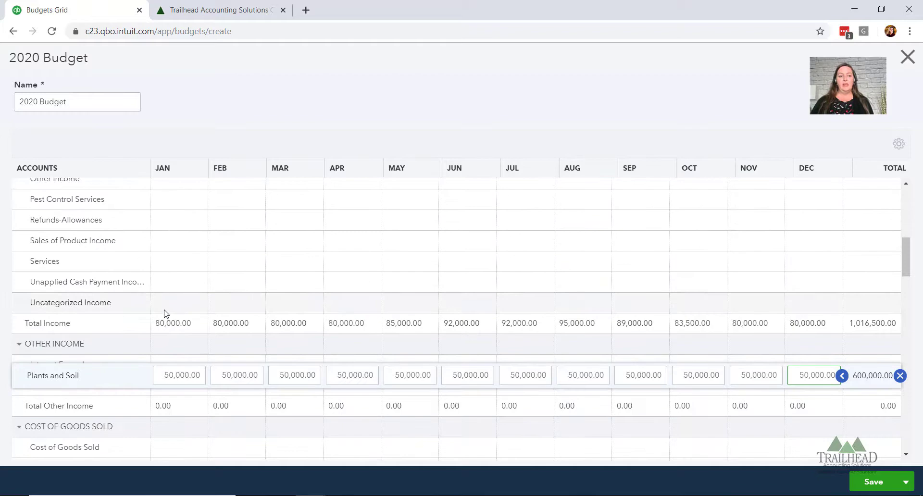
pyautogui.scroll(-2, 217, 310)
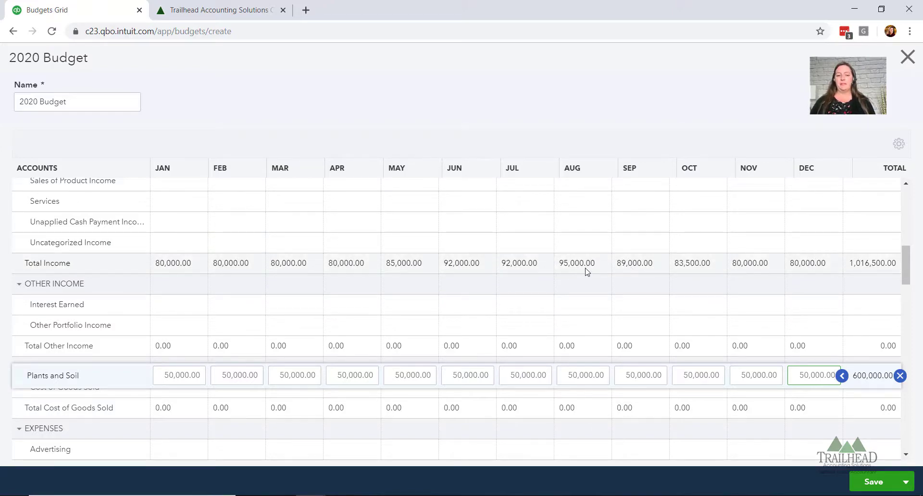
pyautogui.scroll(-2, 586, 271)
pyautogui.scroll(-1, 586, 271)
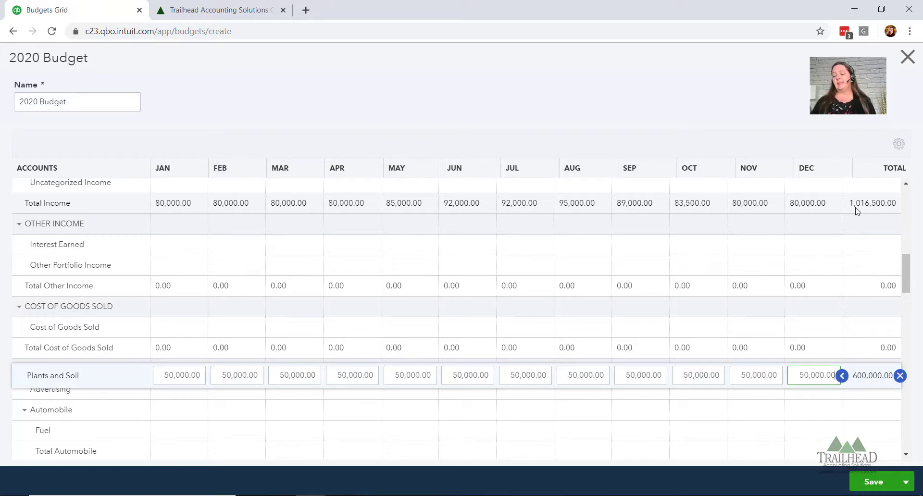
pyautogui.scroll(-2, 898, 254)
pyautogui.scroll(-5, 869, 330)
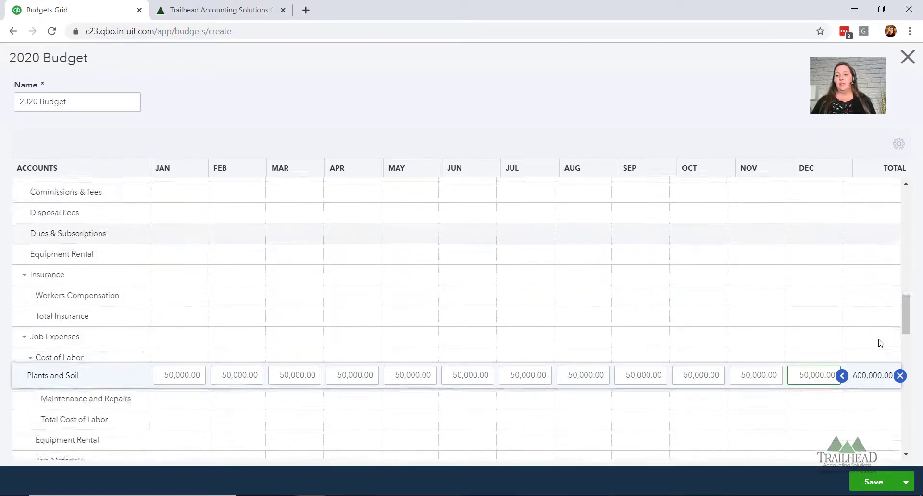
pyautogui.scroll(-5, 881, 335)
pyautogui.scroll(-5, 881, 335)
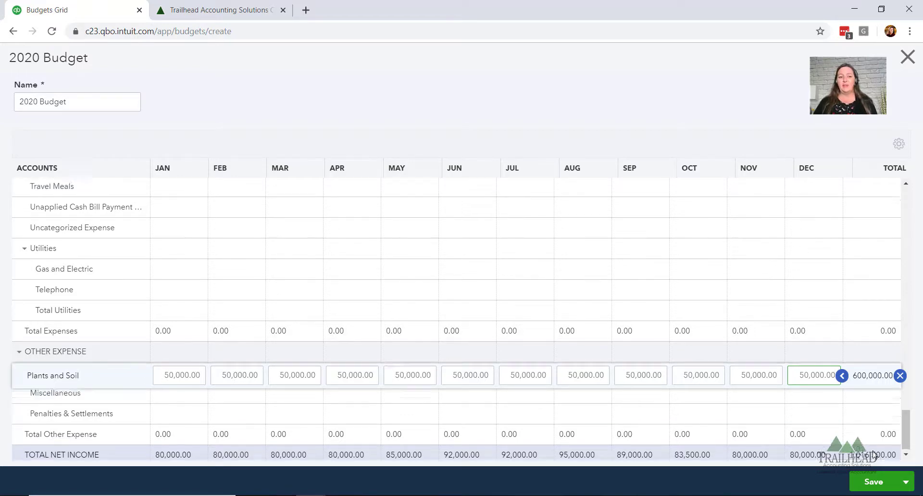
pyautogui.scroll(5, 874, 455)
pyautogui.scroll(5, 876, 456)
pyautogui.scroll(5, 876, 457)
pyautogui.scroll(5, 876, 457)
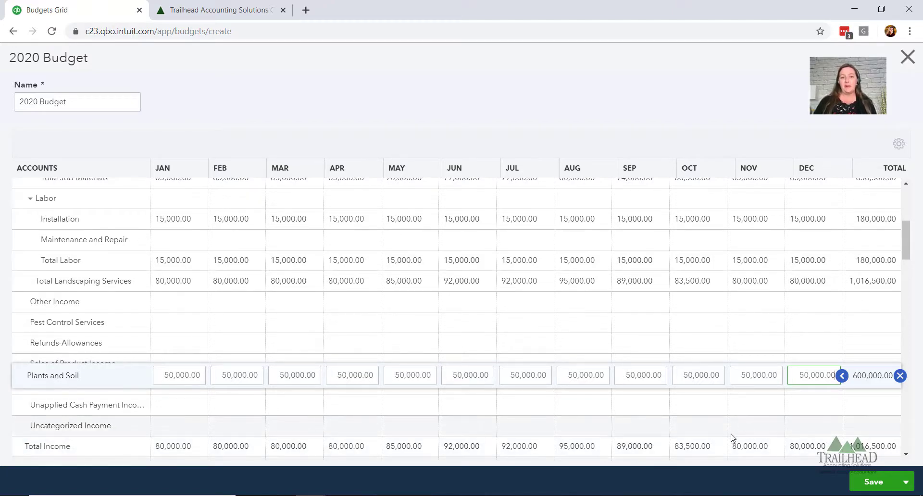
pyautogui.scroll(-2, 408, 286)
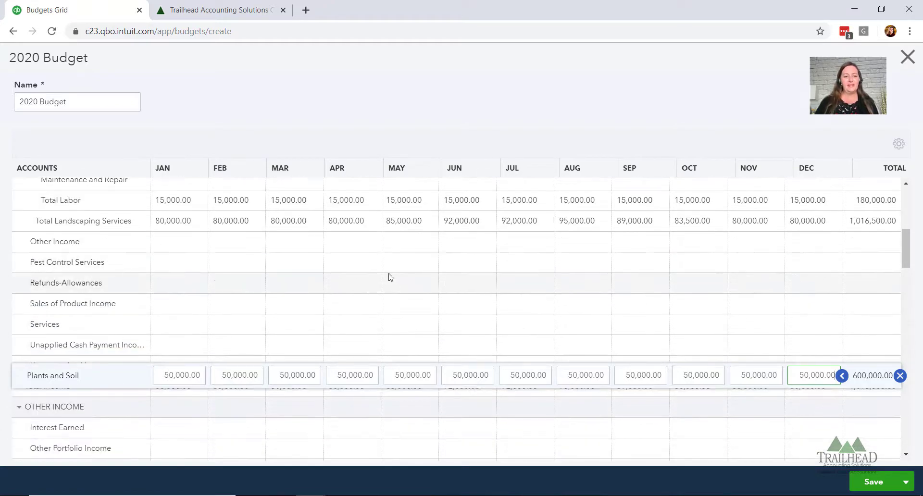
pyautogui.scroll(-3, 387, 271)
pyautogui.scroll(-1, 383, 277)
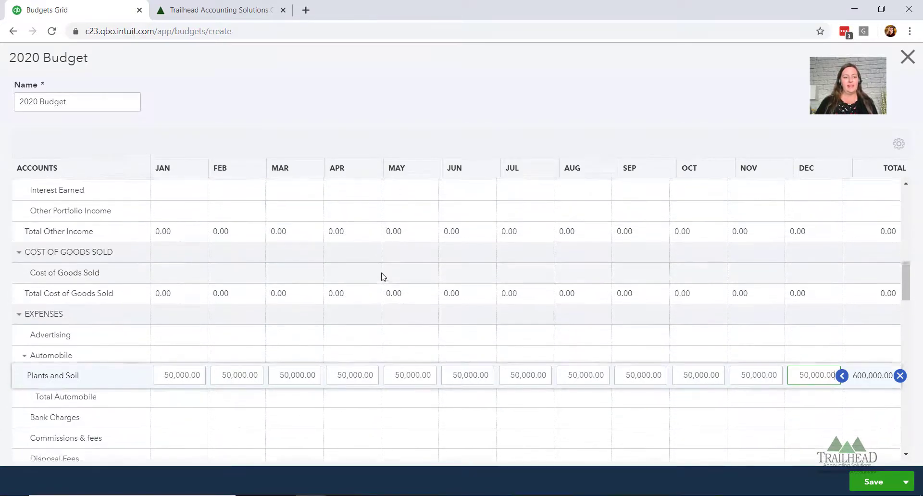
# Budget Cost of Goods Sold at 50,000.00 for every month
pyautogui.click(191, 274)
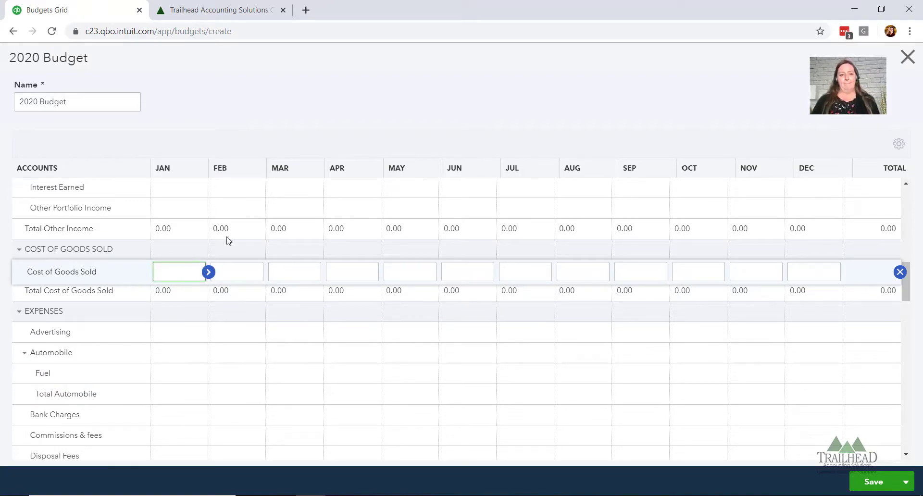
pyautogui.scroll(3, 236, 240)
pyautogui.scroll(1, 243, 241)
pyautogui.scroll(-2, 246, 250)
pyautogui.scroll(-2, 250, 259)
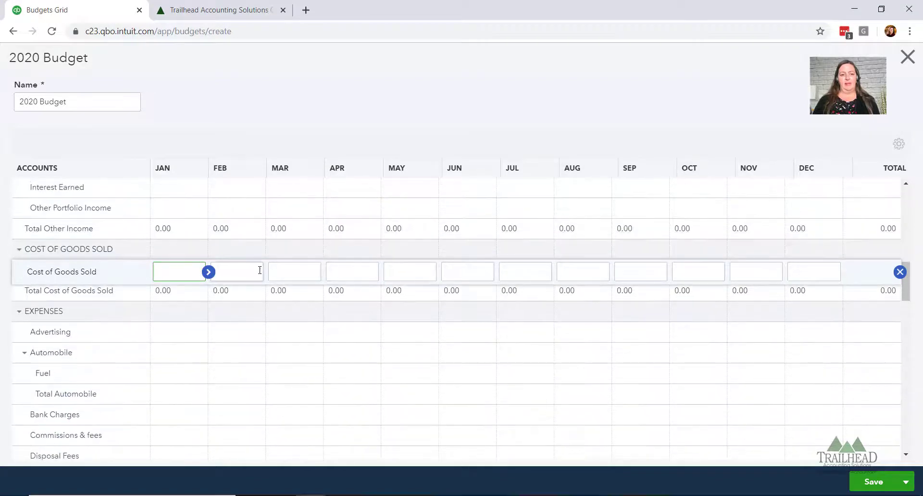
pyautogui.scroll(-2, 275, 332)
pyautogui.write('6000')
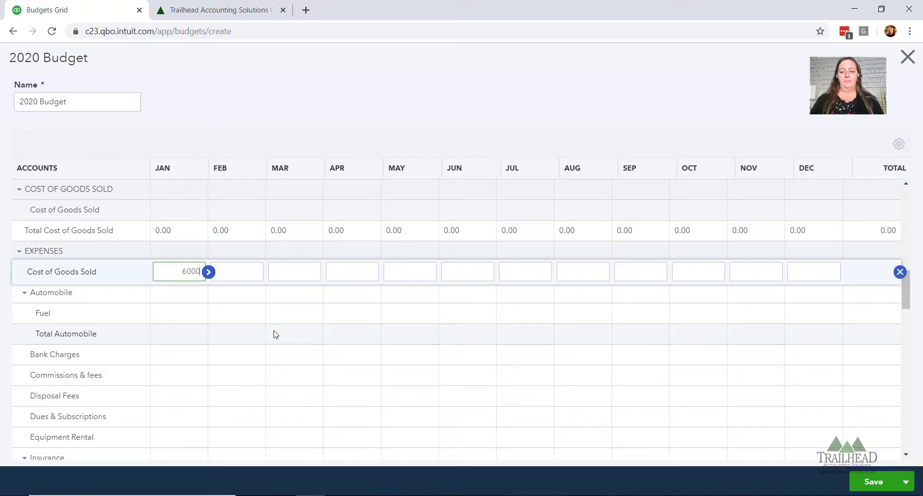
pyautogui.press('BackSpace')
pyautogui.press('BackSpace')
pyautogui.write('0000')
pyautogui.click(275, 334)
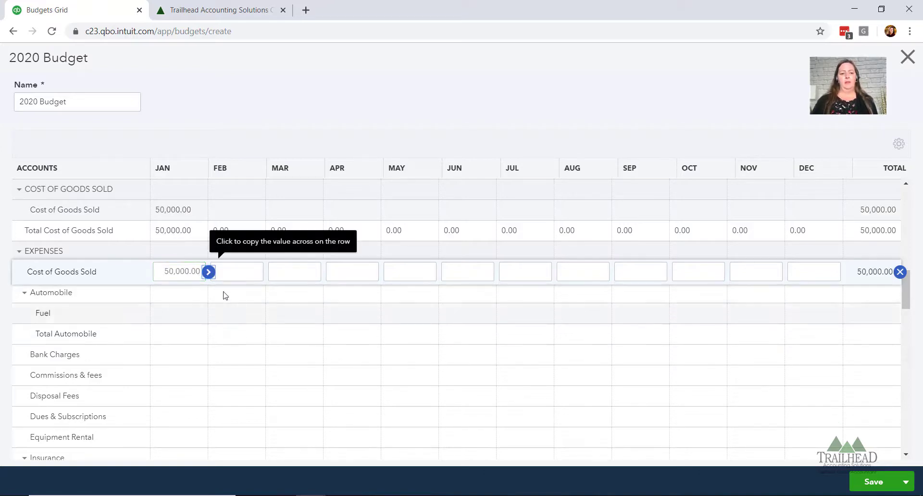
pyautogui.click(210, 273)
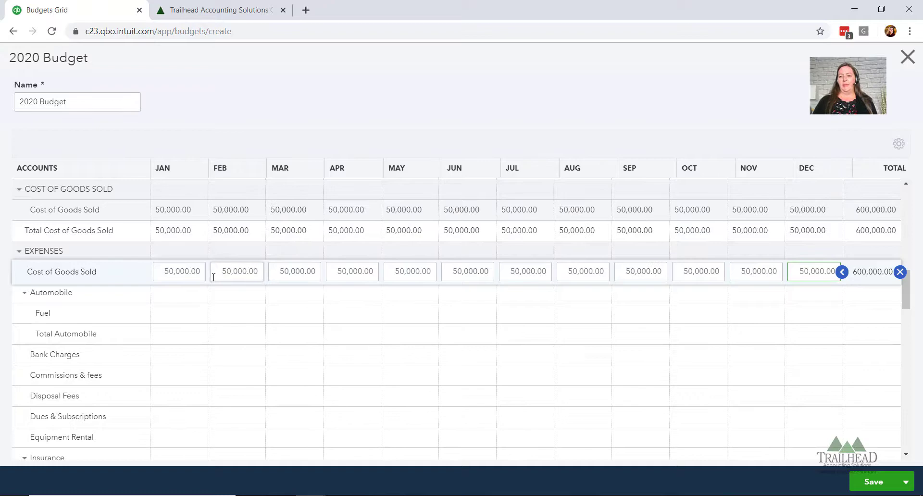
# Budget Fuel at 300.00 and Advertising at 1,000.00 for every month
pyautogui.scroll(-1, 210, 301)
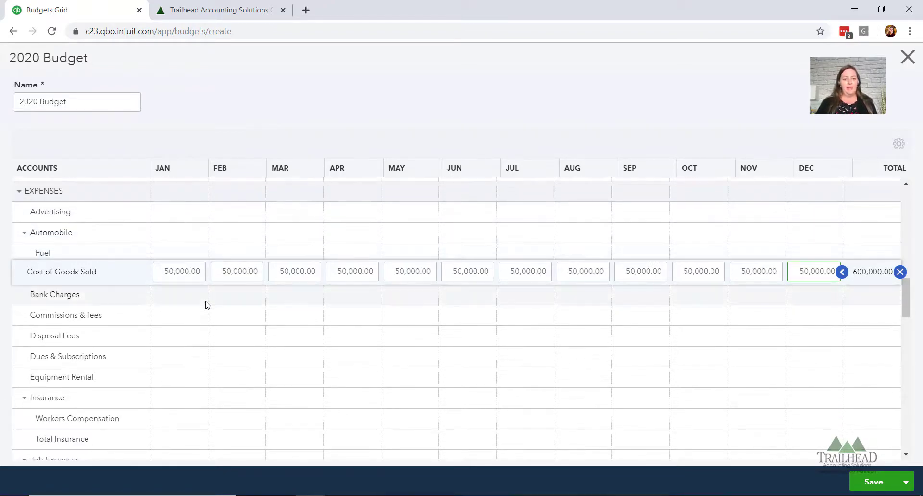
pyautogui.scroll(-4, 202, 308)
pyautogui.scroll(-4, 201, 308)
pyautogui.scroll(-5, 202, 308)
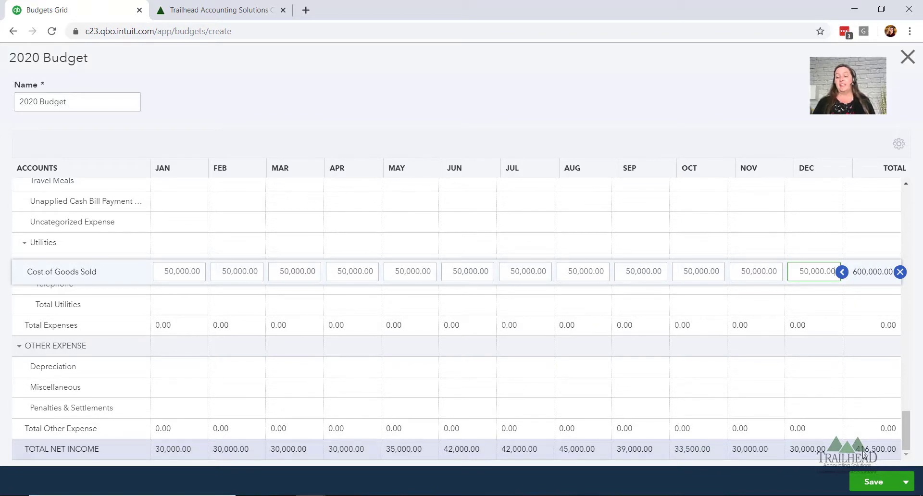
pyautogui.scroll(2, 863, 454)
pyautogui.scroll(5, 861, 452)
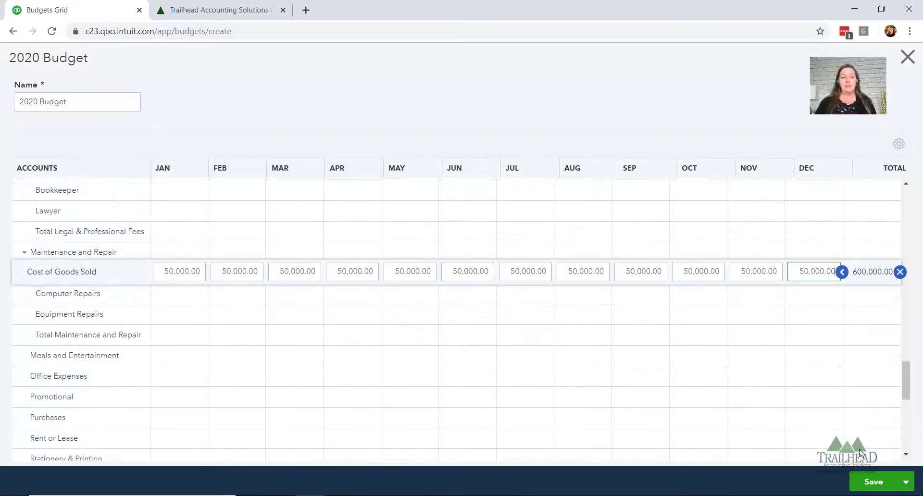
pyautogui.scroll(5, 858, 450)
pyautogui.scroll(3, 857, 450)
pyautogui.scroll(5, 857, 450)
pyautogui.scroll(3, 857, 450)
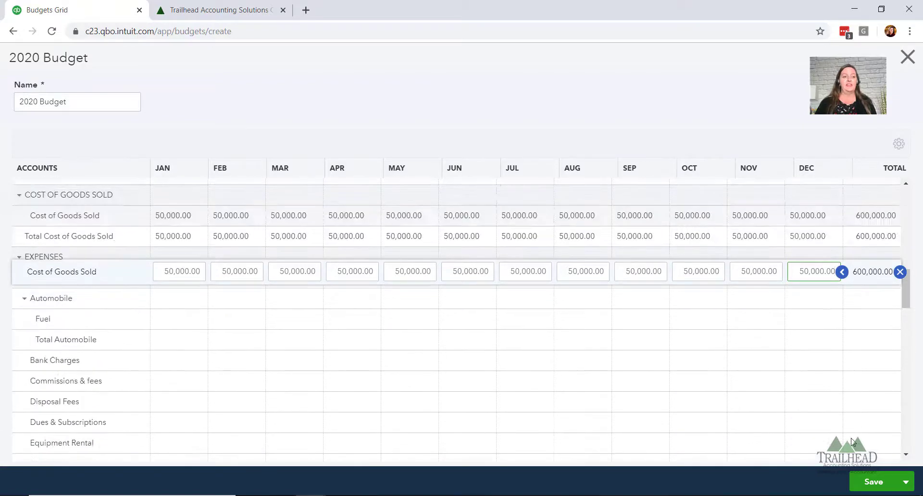
pyautogui.scroll(2, 857, 451)
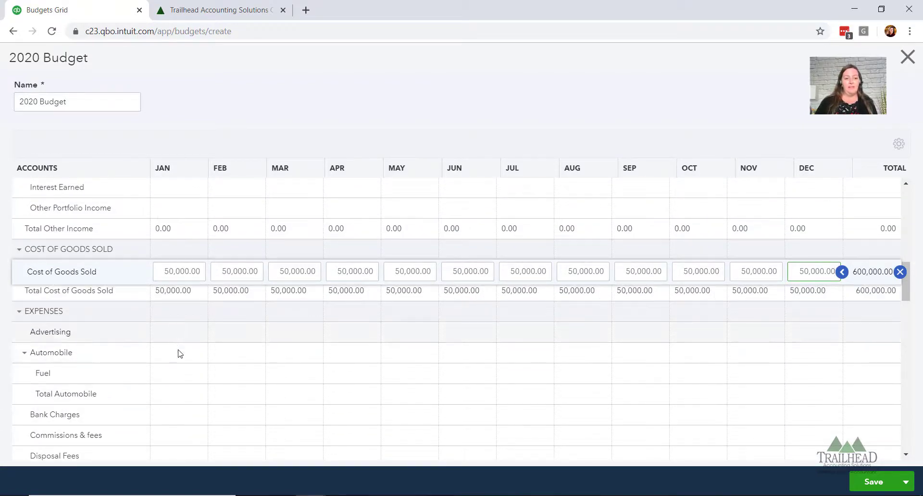
pyautogui.click(198, 383)
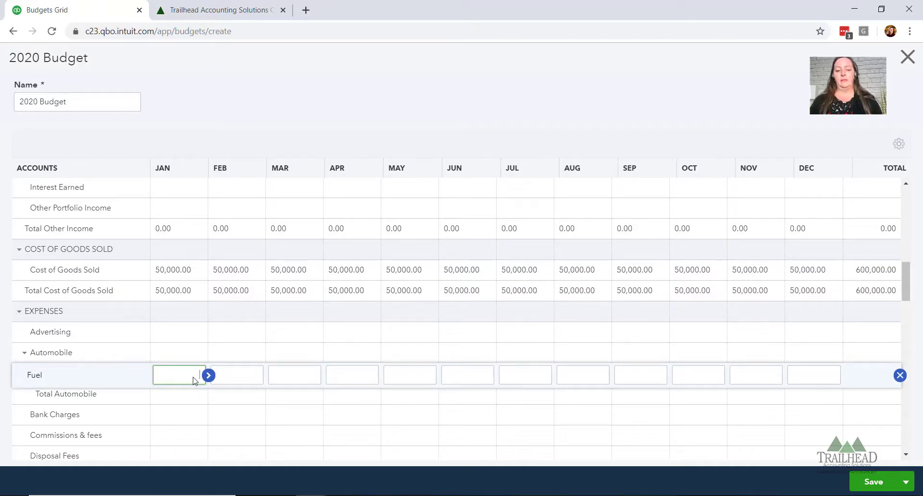
pyautogui.write('300.00')
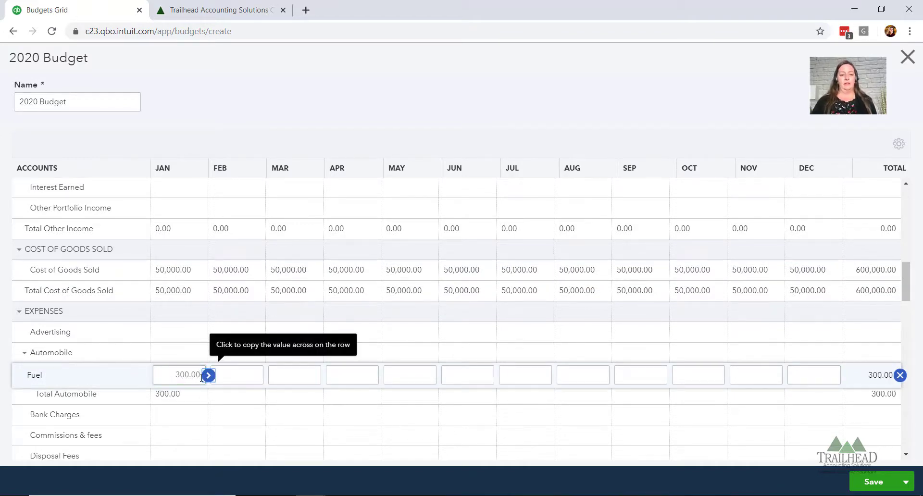
pyautogui.click(208, 376)
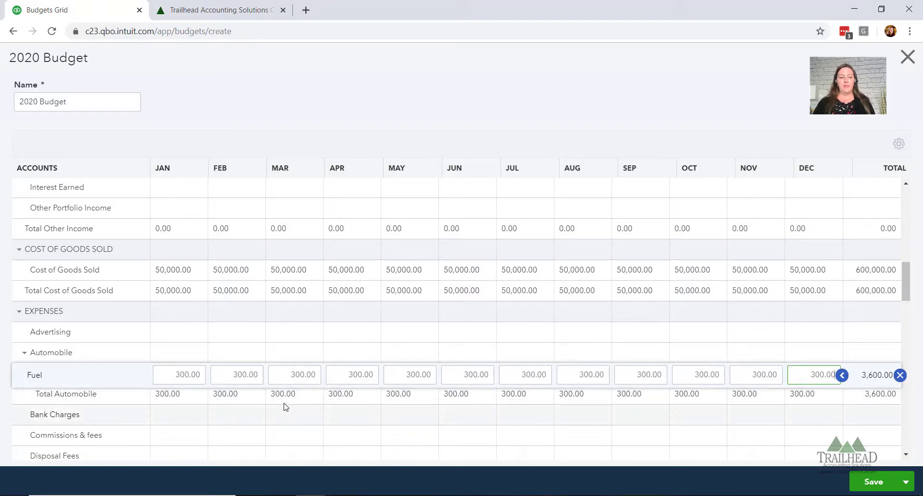
pyautogui.click(184, 333)
pyautogui.write('1000')
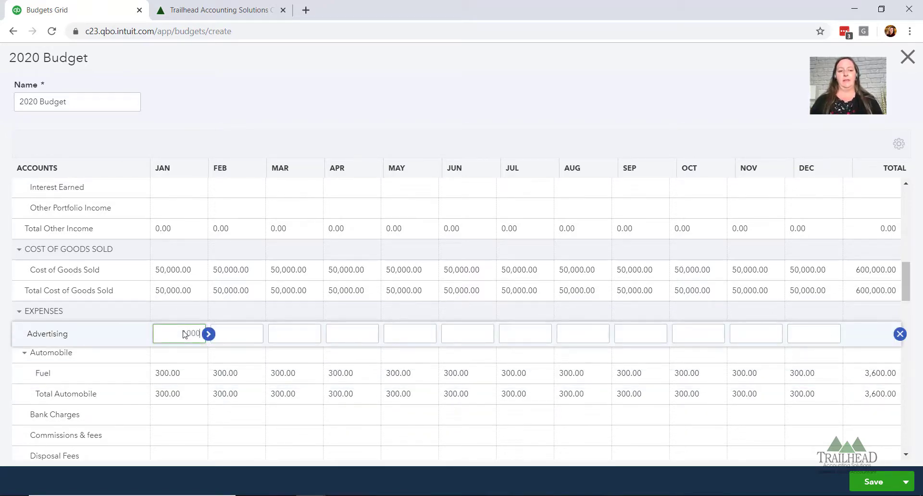
pyautogui.click(208, 334)
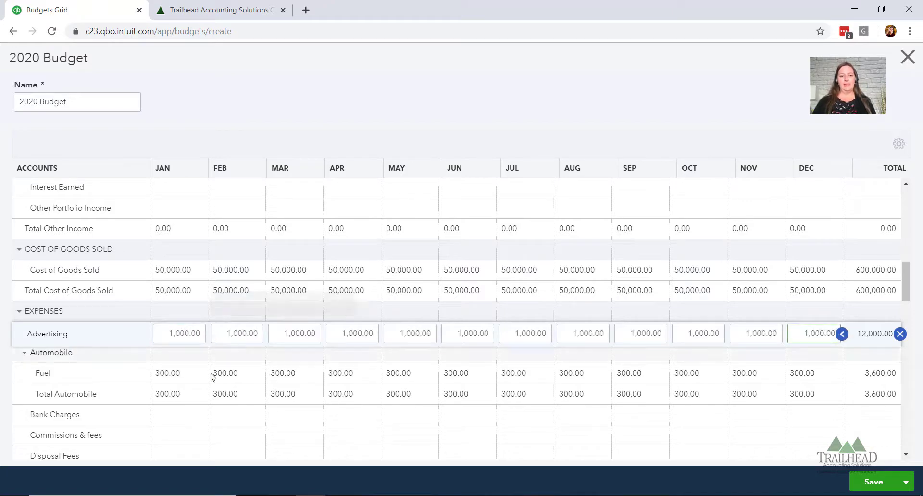
# Budget Bank Charges at 25.00 and Dues & Subscriptions at 100.00 for every month
pyautogui.scroll(-1, 220, 375)
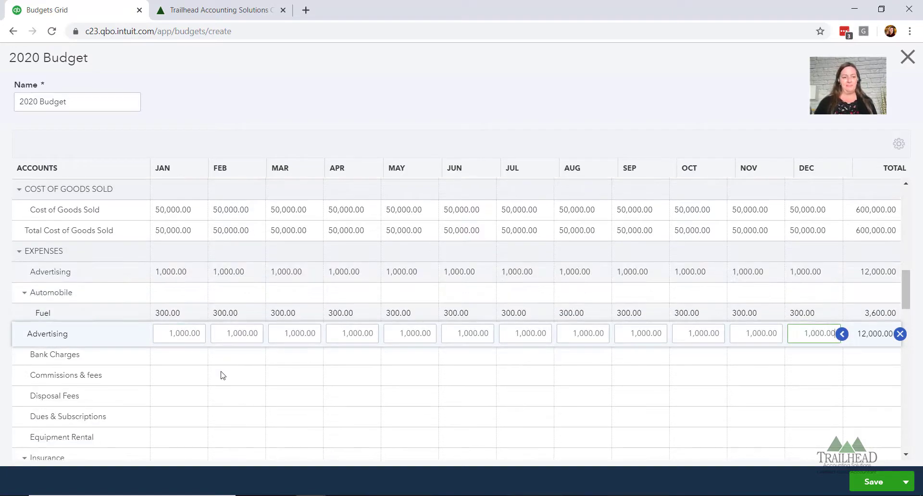
pyautogui.click(188, 359)
pyautogui.write('2')
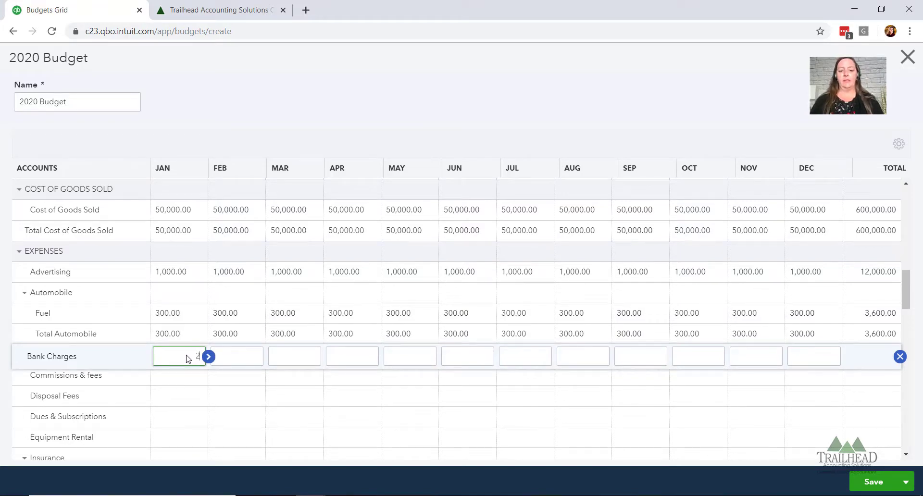
pyautogui.write('5')
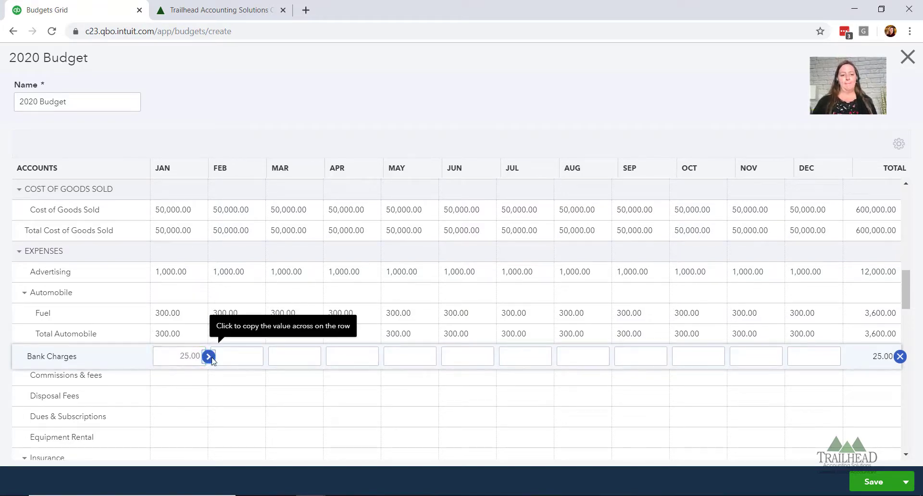
pyautogui.click(211, 360)
pyautogui.scroll(-1, 291, 377)
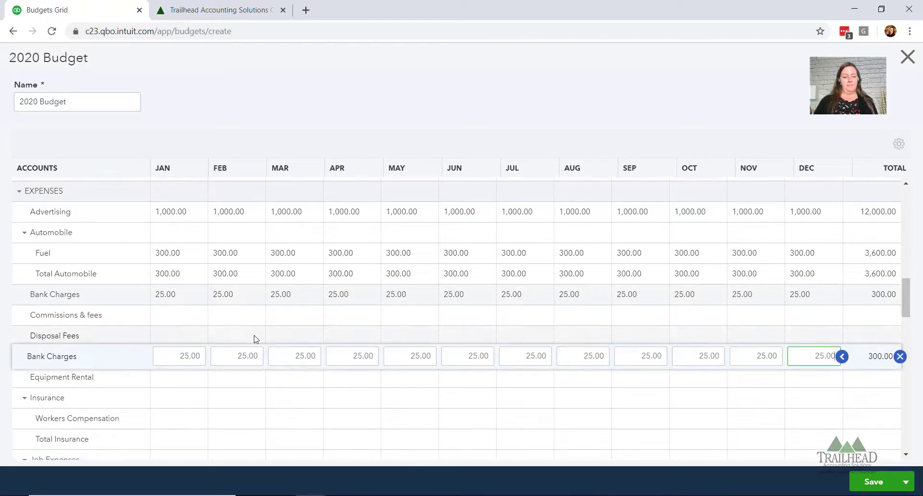
pyautogui.scroll(-1, 191, 320)
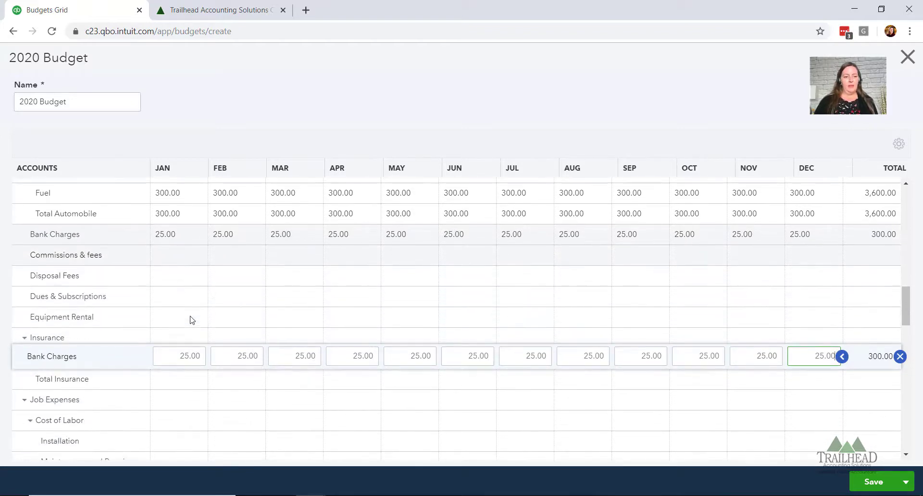
pyautogui.click(169, 306)
pyautogui.write('100')
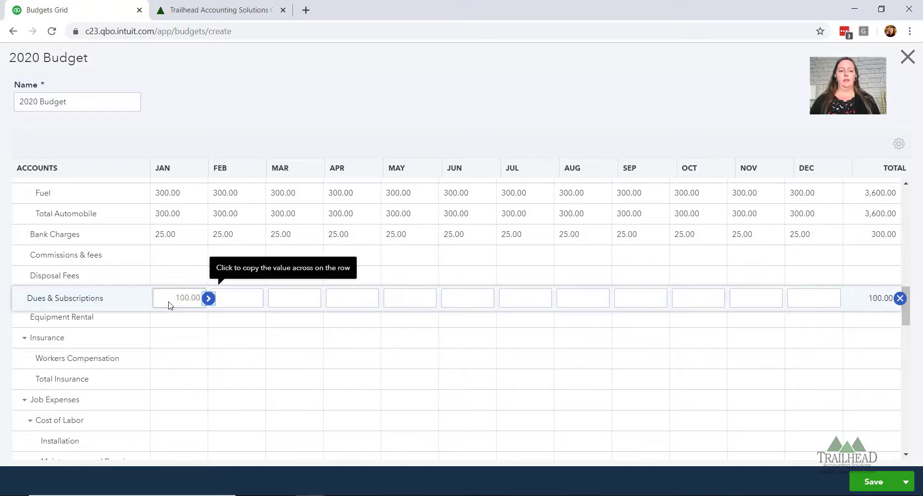
pyautogui.click(209, 299)
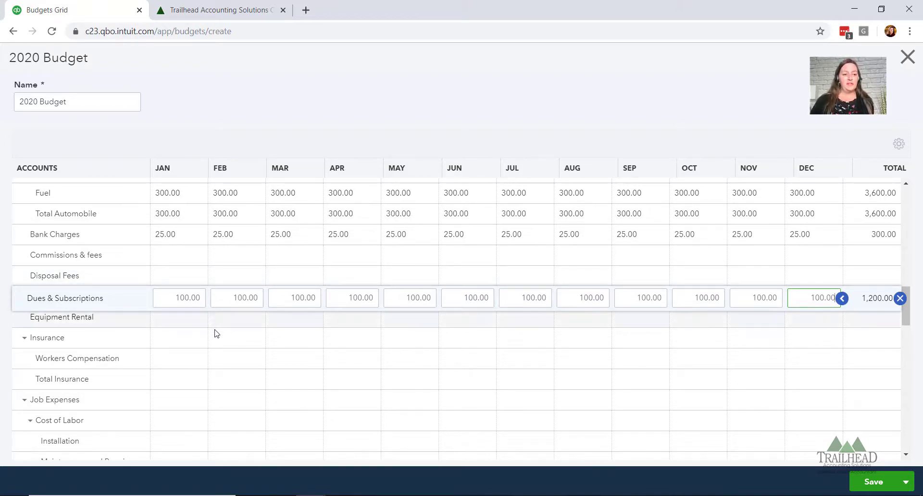
# Budget Equipment Rental at 1,200.00 for every month
pyautogui.click(190, 319)
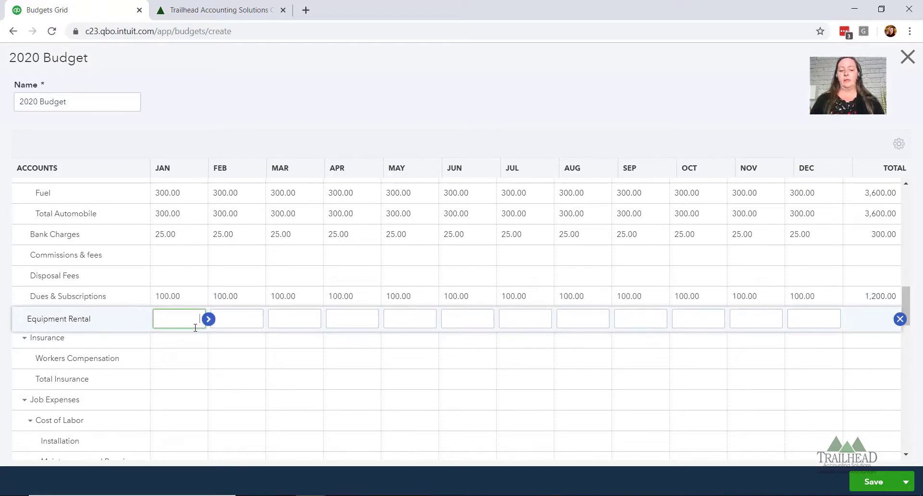
pyautogui.write('1200')
pyautogui.press('Tab')
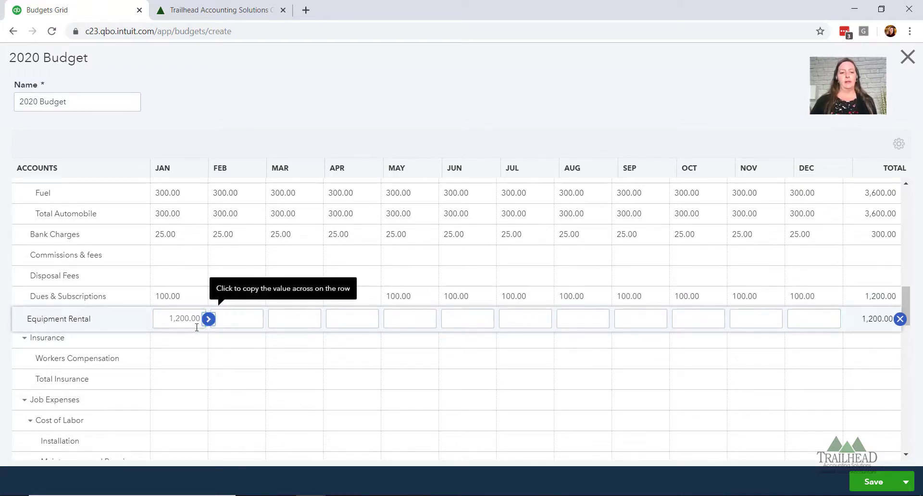
pyautogui.click(208, 320)
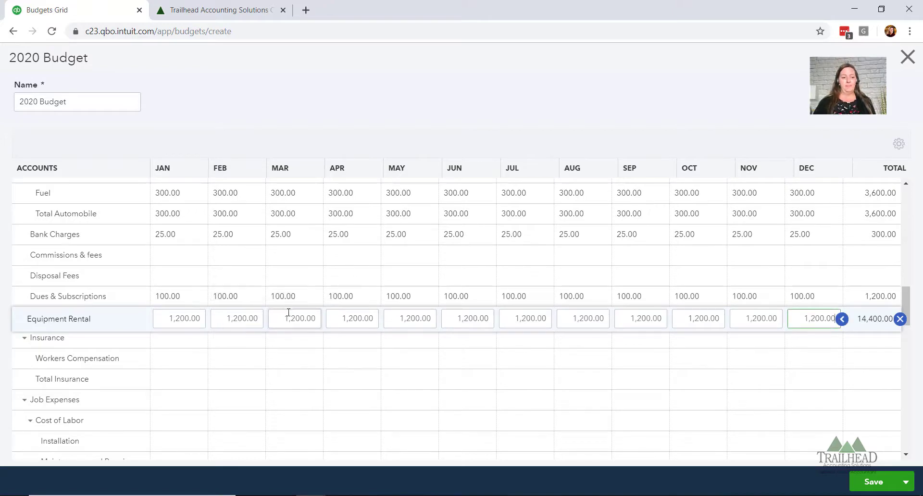
# Budget Workers Compensation at 900.00 monthly and enter 1,200.00 for Insurance in January
pyautogui.click(200, 363)
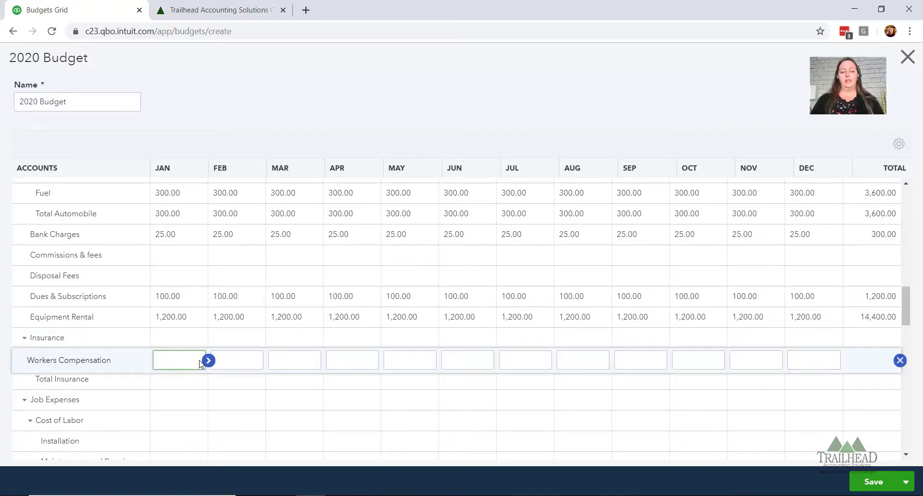
pyautogui.write('900')
pyautogui.press('Tab')
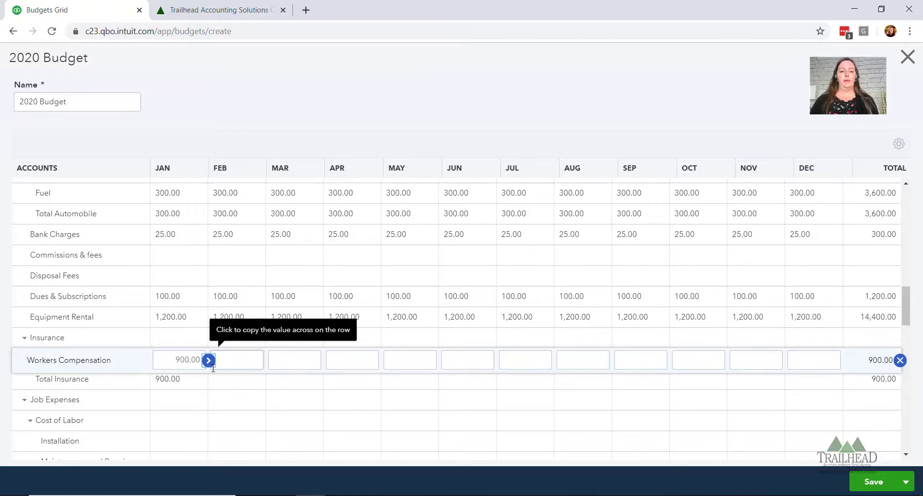
pyautogui.click(208, 361)
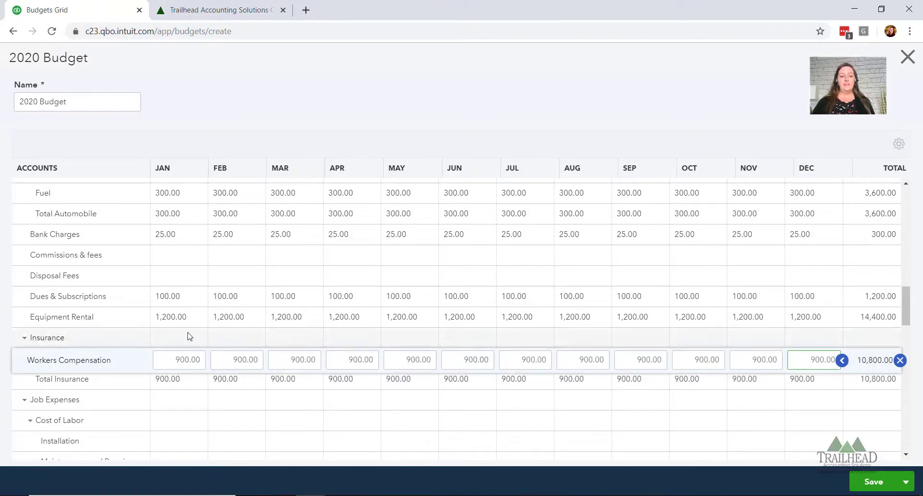
pyautogui.click(189, 336)
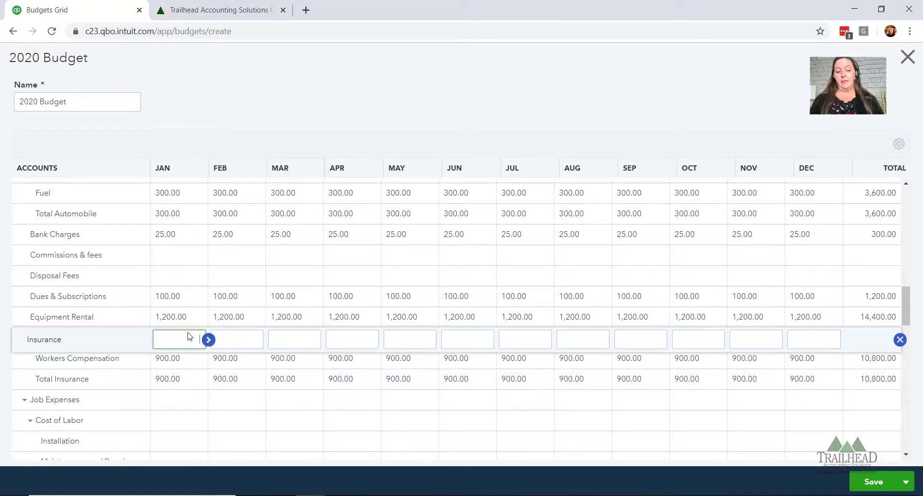
pyautogui.write('1000')
pyautogui.press('Tab')
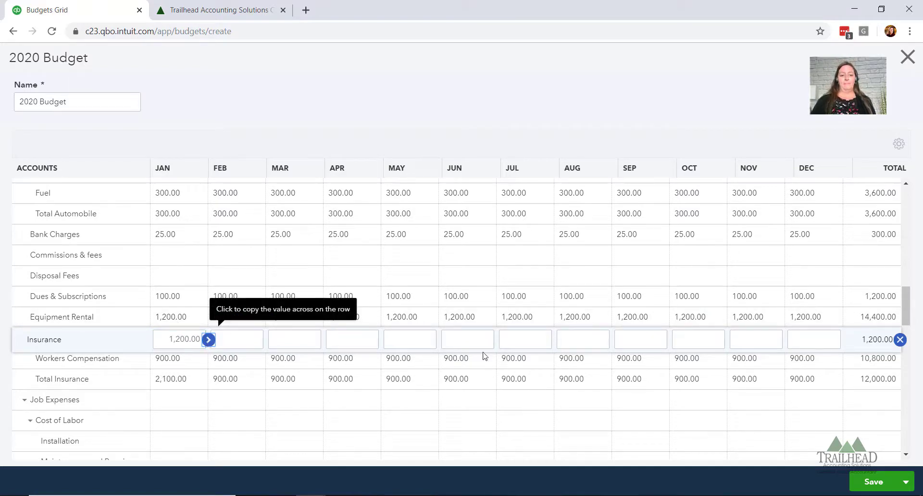
# Copy Insurance's 1,200.00 January amount across all months, totalling 14,400
pyautogui.click(209, 340)
pyautogui.scroll(-5, 311, 319)
pyautogui.scroll(-5, 327, 318)
pyautogui.scroll(-5, 335, 320)
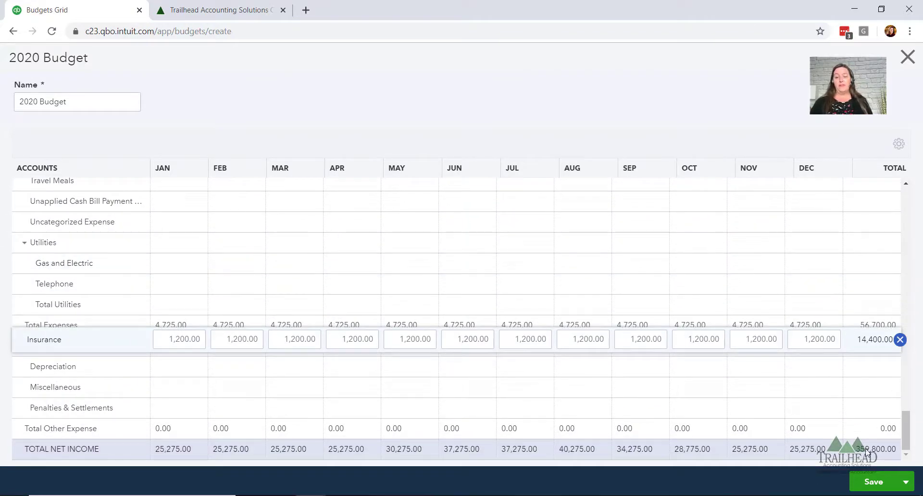
pyautogui.scroll(5, 729, 404)
pyautogui.scroll(1, 725, 401)
pyautogui.scroll(5, 724, 397)
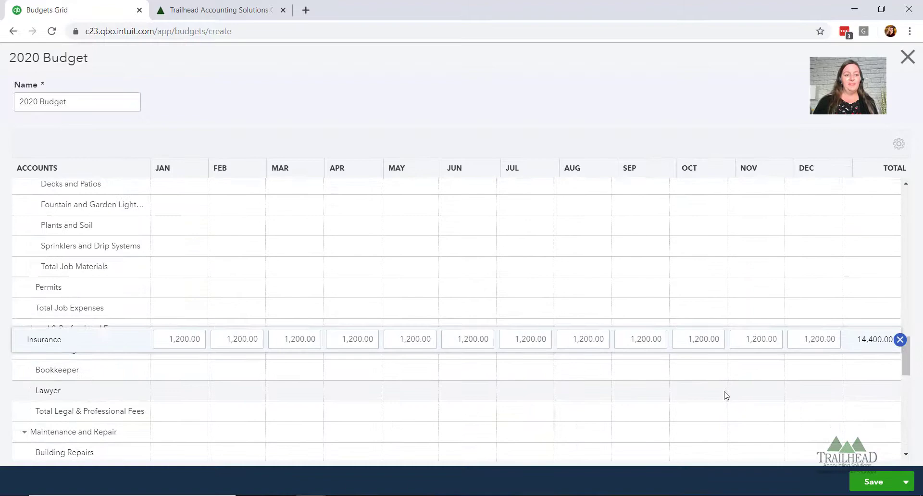
pyautogui.scroll(1, 724, 396)
pyautogui.scroll(2, 725, 393)
pyautogui.scroll(2, 724, 393)
pyautogui.scroll(1, 727, 382)
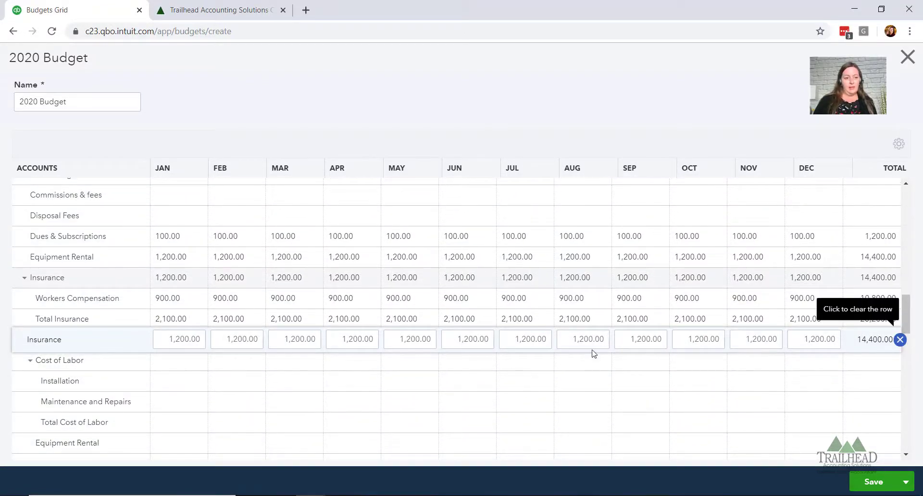
# Budget Installation labor at 2,000.00 for every month, totalling 24,000.00
pyautogui.click(176, 384)
pyautogui.write('2,000')
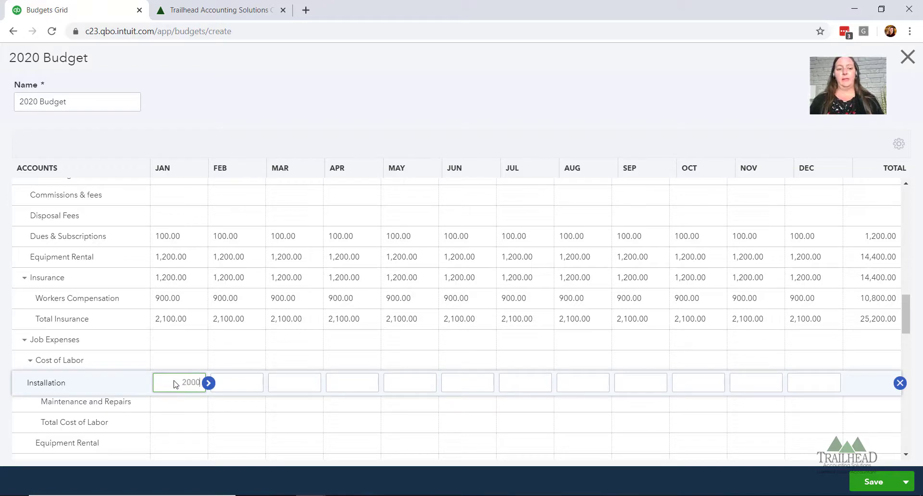
pyautogui.click(208, 383)
pyautogui.scroll(-5, 463, 347)
pyautogui.scroll(-5, 463, 348)
pyautogui.scroll(-5, 463, 347)
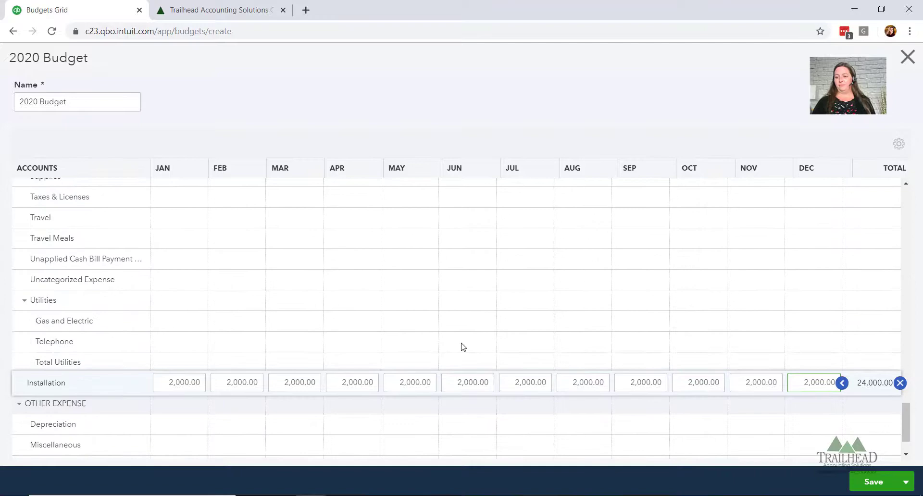
pyautogui.scroll(-3, 463, 347)
pyautogui.scroll(5, 463, 347)
pyautogui.scroll(5, 454, 345)
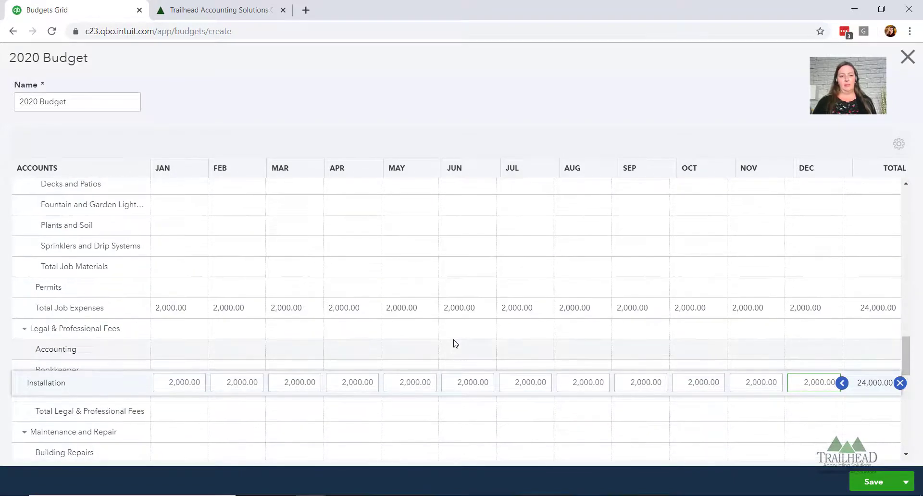
pyautogui.scroll(3, 450, 341)
pyautogui.scroll(-2, 344, 340)
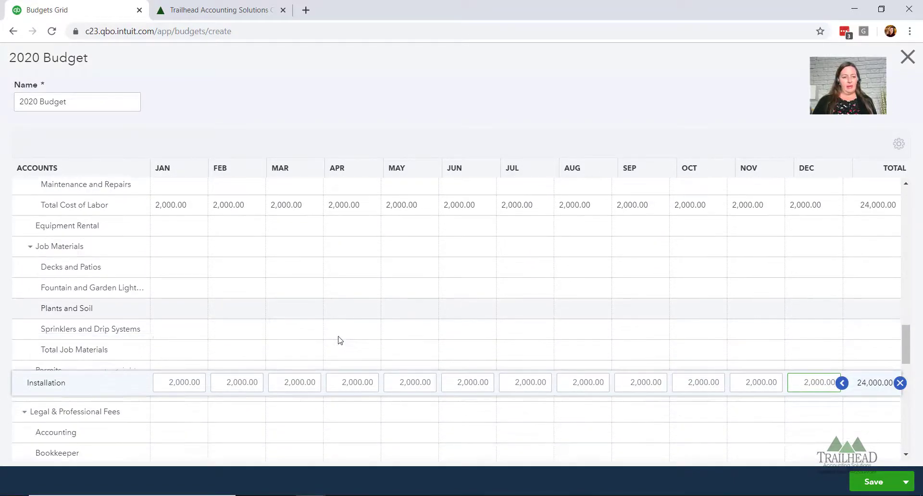
pyautogui.scroll(-1, 339, 341)
pyautogui.scroll(5, 337, 340)
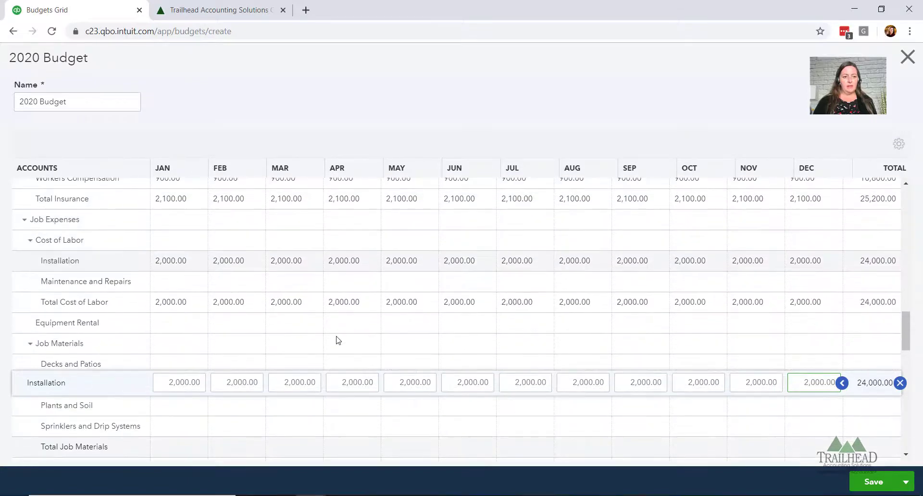
pyautogui.scroll(-5, 331, 337)
pyautogui.scroll(-7, 330, 333)
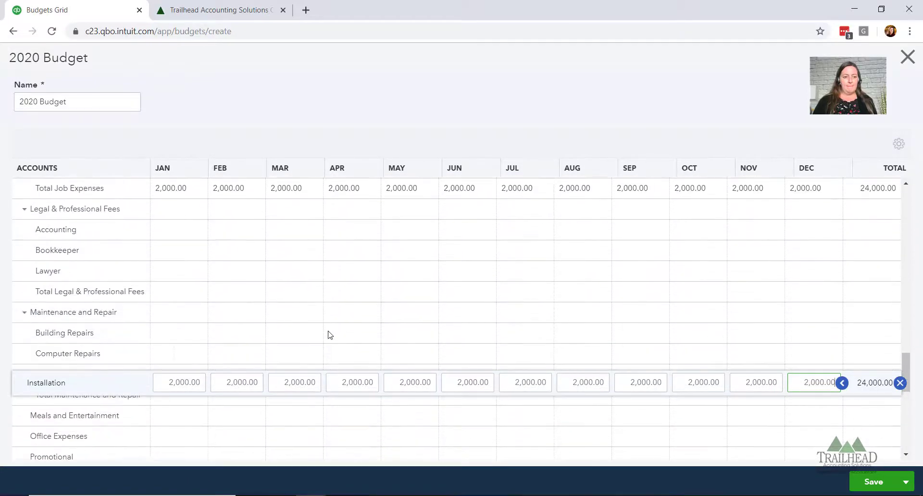
# Budget Bookkeeper at 1,500.00 in January and copy it across every month
pyautogui.click(181, 237)
pyautogui.click(180, 255)
pyautogui.write('15')
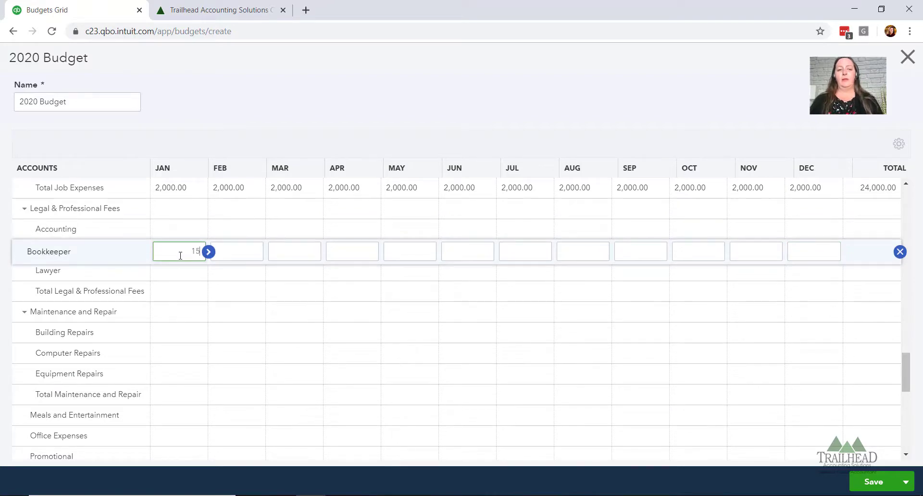
pyautogui.write('00')
pyautogui.press('Tab')
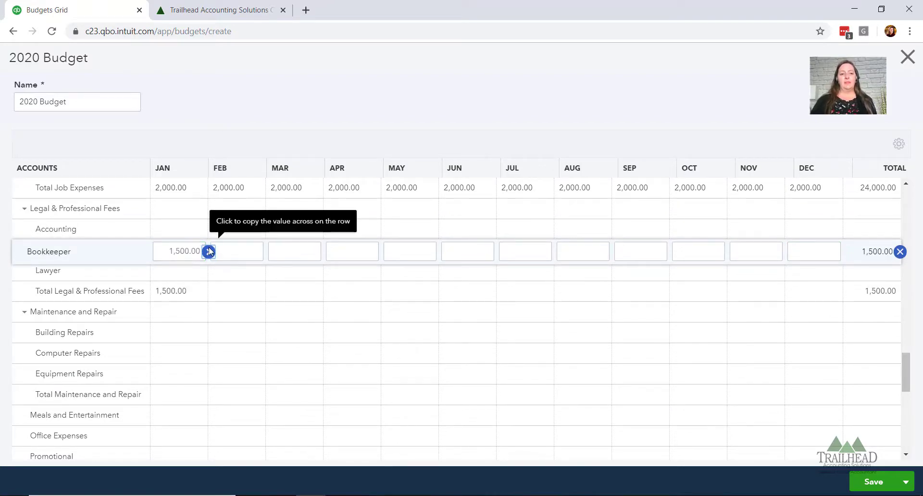
pyautogui.click(209, 252)
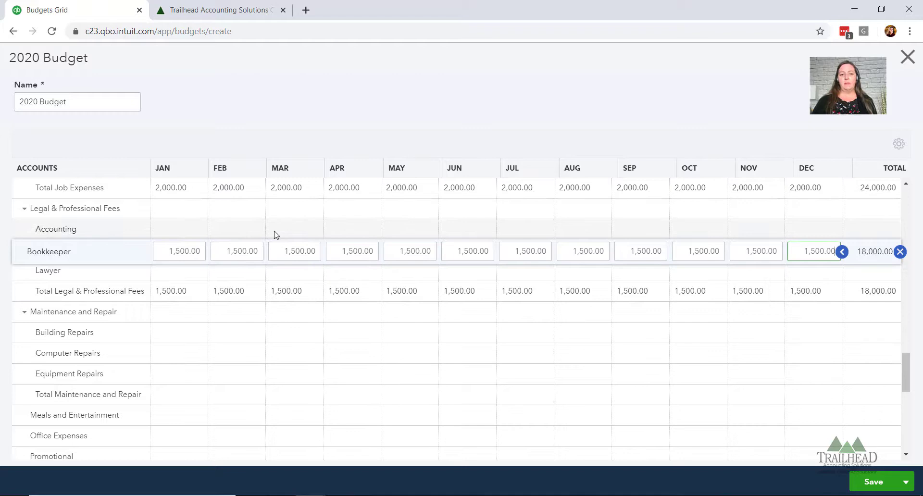
# Give Accounting 5,000.00 in April and 2,500.00 in November
pyautogui.click(356, 230)
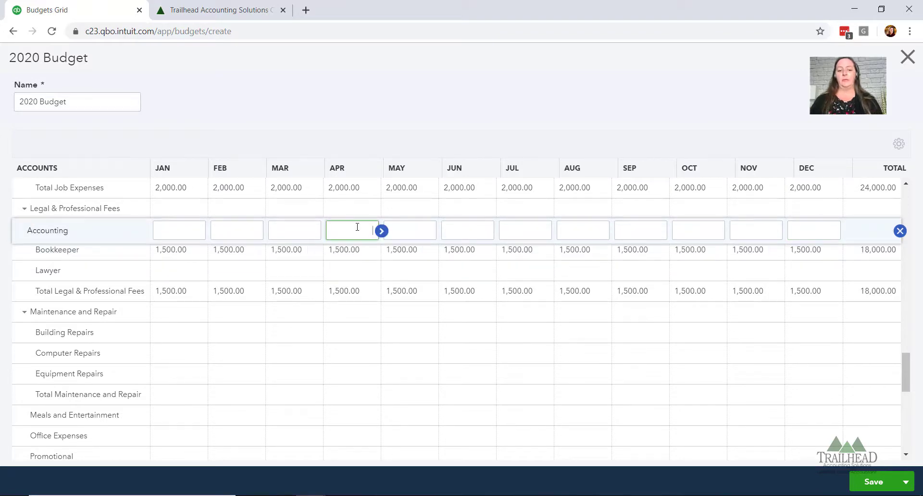
pyautogui.write('5000')
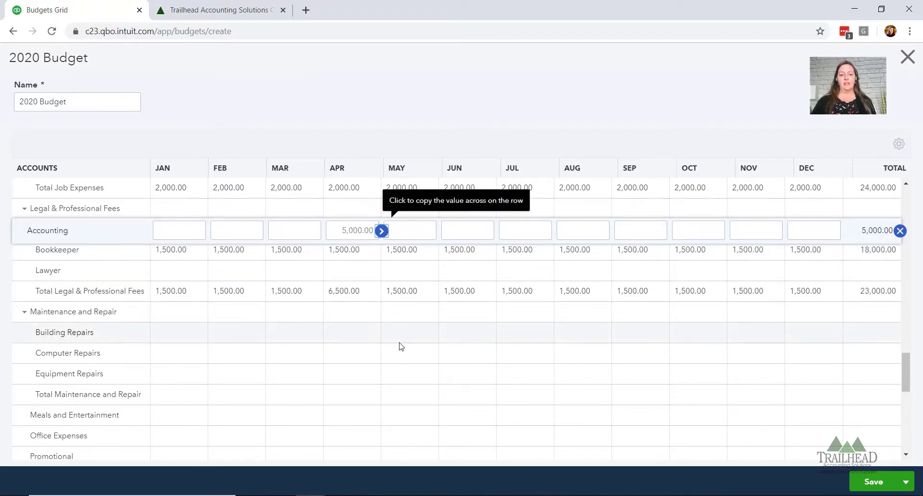
pyautogui.click(400, 336)
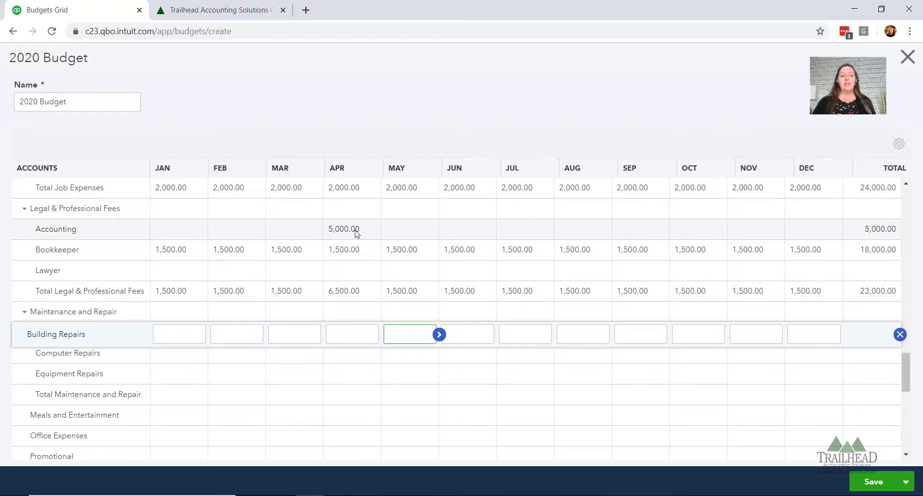
pyautogui.click(753, 227)
pyautogui.write('2,500')
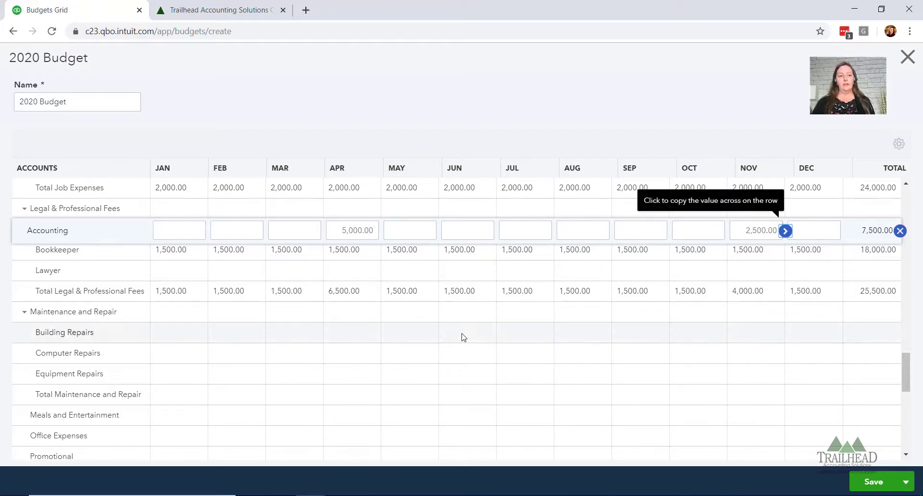
pyautogui.click(415, 353)
pyautogui.scroll(-1, 294, 310)
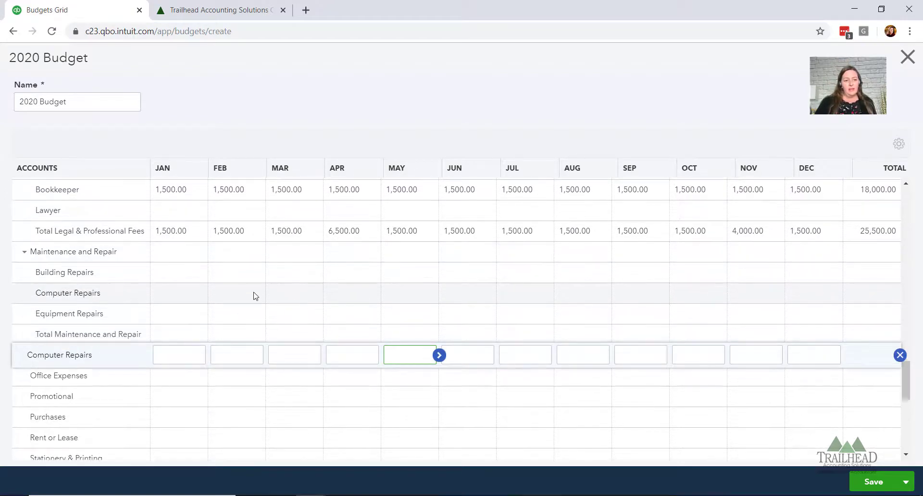
pyautogui.scroll(-1, 248, 289)
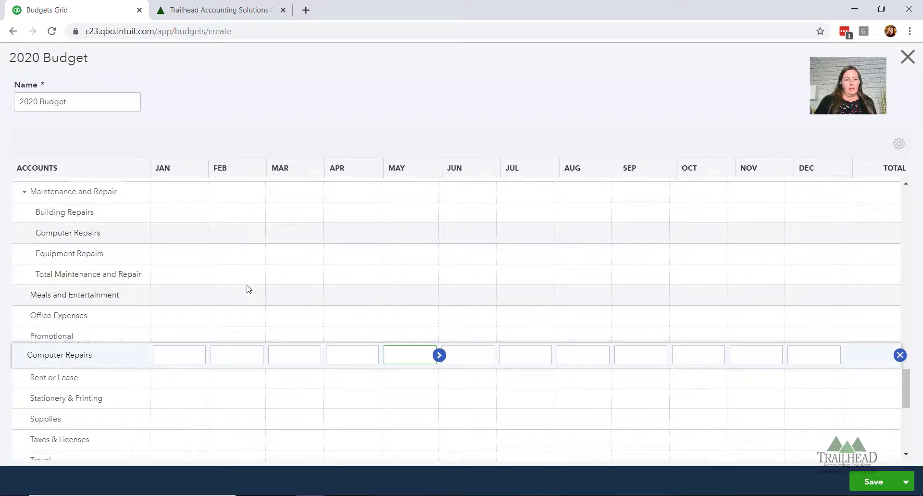
# Budget Office Expenses at 250.00 every month, totalling 3,000
pyautogui.click(188, 316)
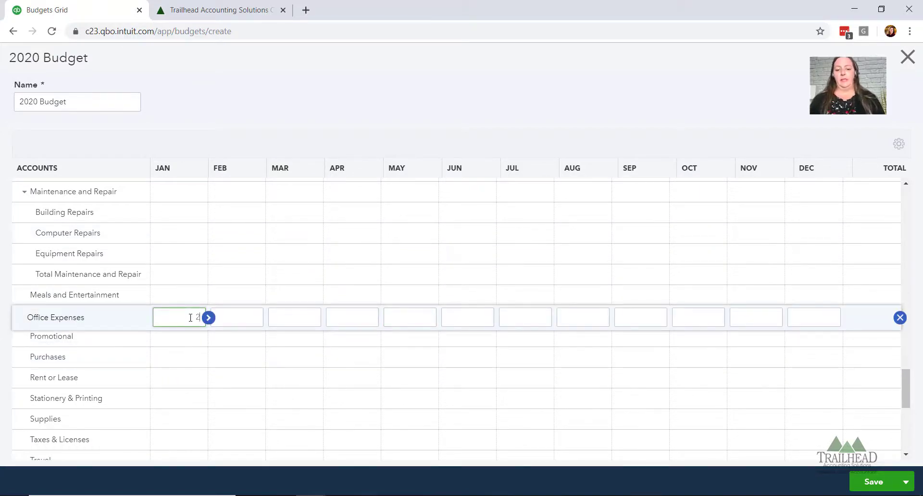
pyautogui.write('50')
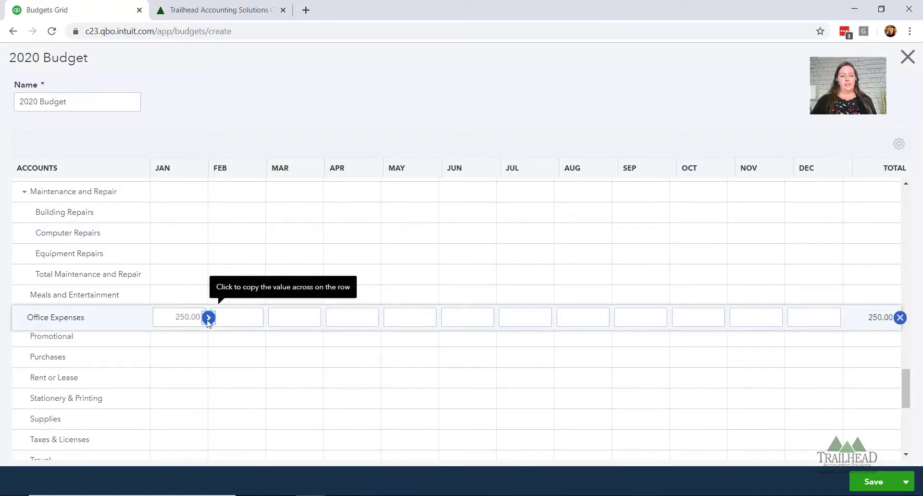
pyautogui.click(208, 318)
pyautogui.scroll(-5, 529, 343)
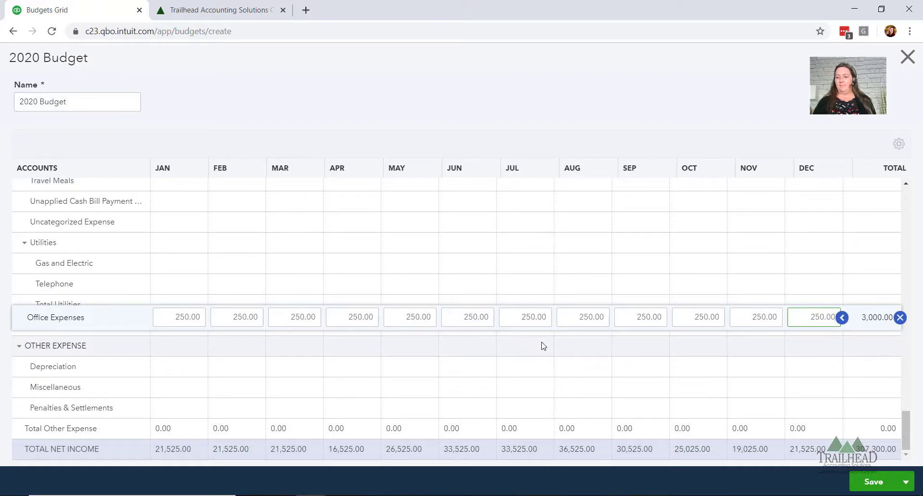
pyautogui.click(524, 358)
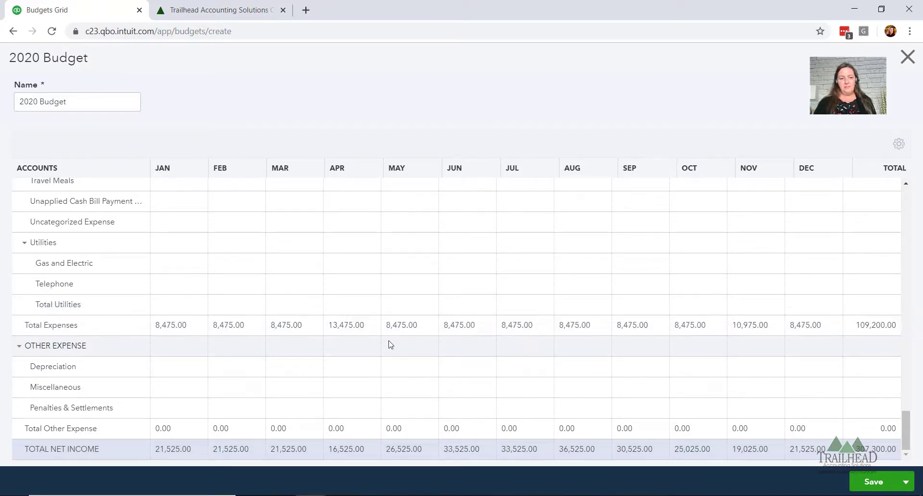
# Budget Depreciation at 1,500.00 every month, totalling 18,000
pyautogui.click(177, 371)
pyautogui.write('15')
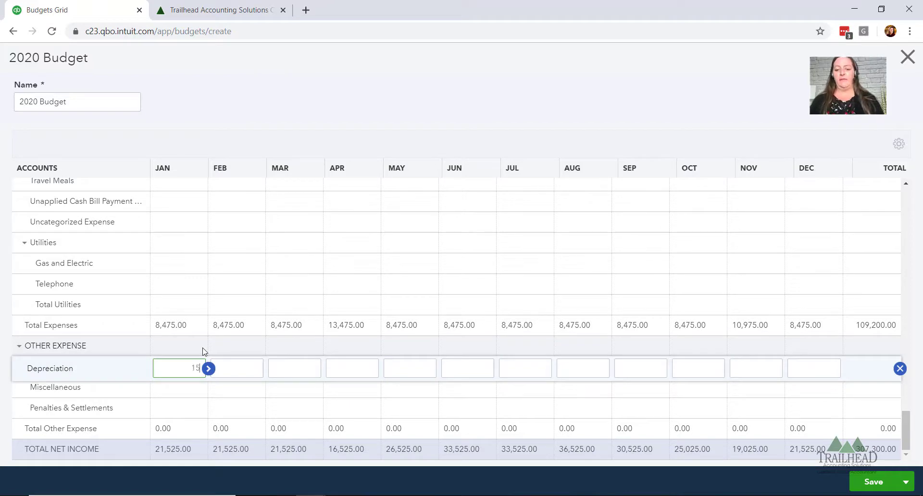
pyautogui.write(',500.00')
pyautogui.click(208, 368)
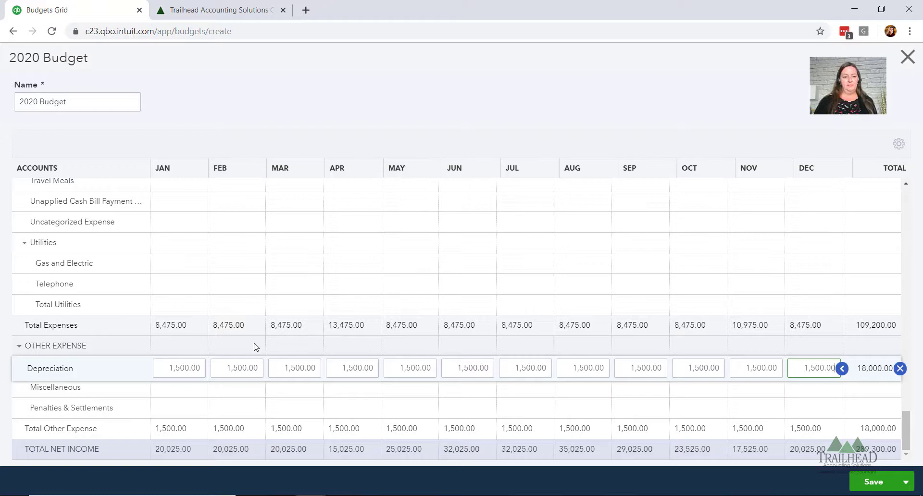
# Fill Gas and Electric with 250.00 across all months, then set January and February to 400
pyautogui.click(183, 269)
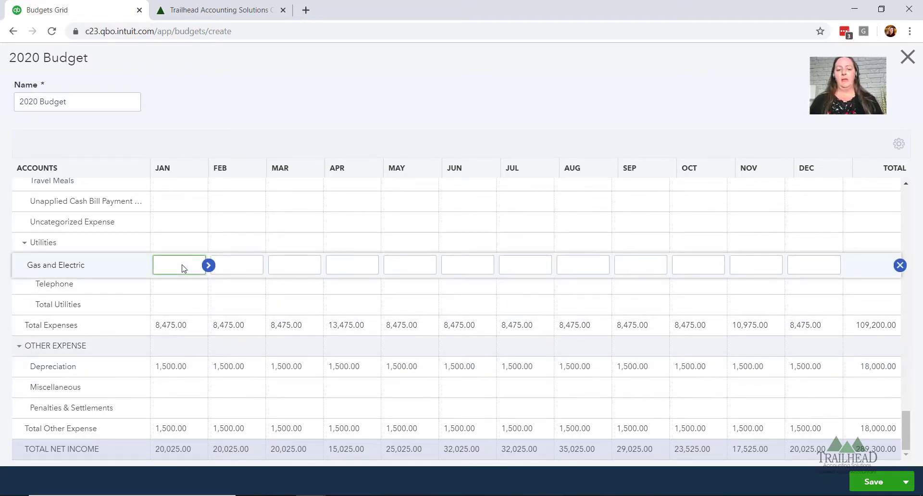
pyautogui.write('250')
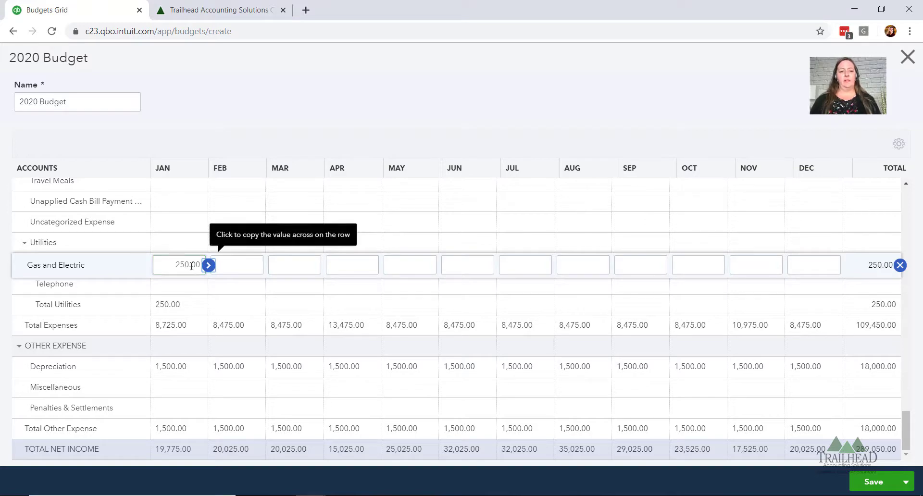
pyautogui.click(208, 266)
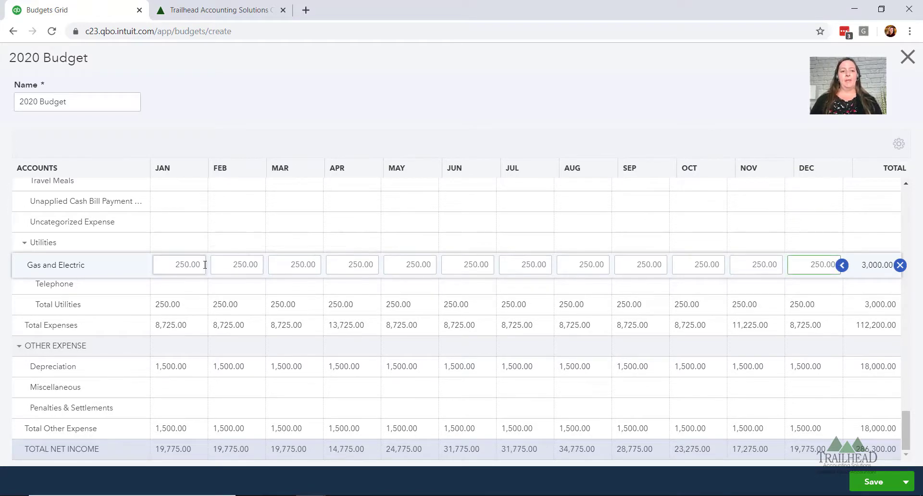
pyautogui.click(205, 265)
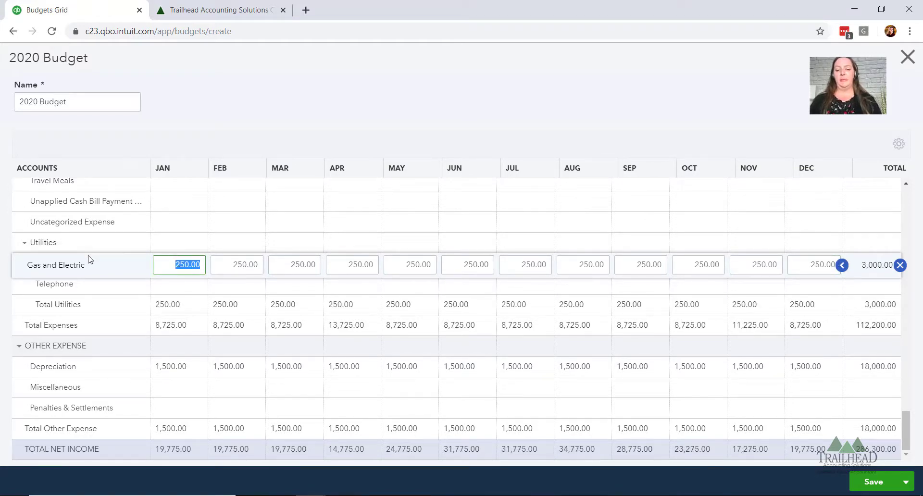
pyautogui.write('400')
pyautogui.press('Tab')
pyautogui.write('400')
pyautogui.press('Tab')
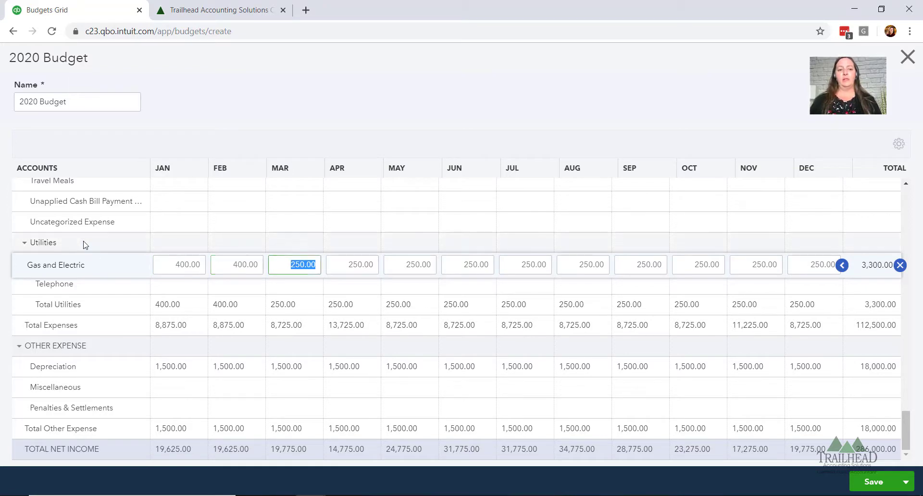
# Set Gas and Electric March to 300, keep April at 250, November 400 and December 500
pyautogui.write('3')
pyautogui.press('Tab')
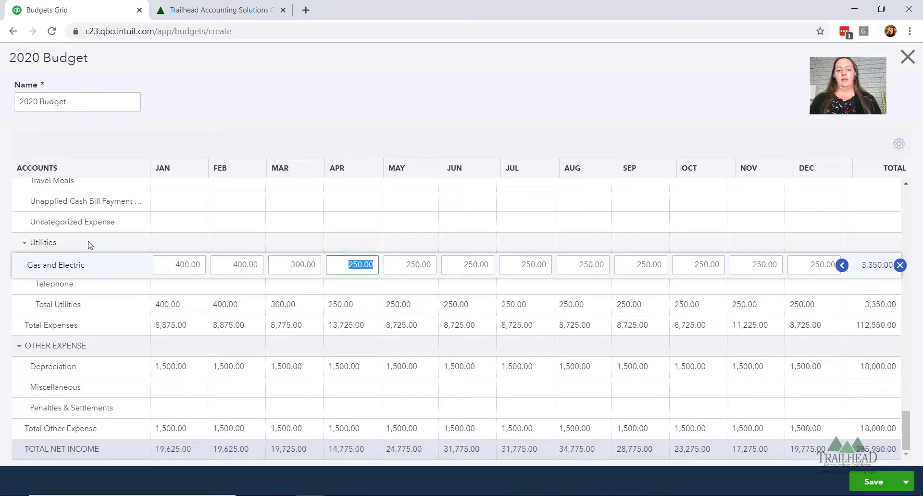
pyautogui.write('200')
pyautogui.press('Tab')
pyautogui.hotkey('shift', 'Tab')
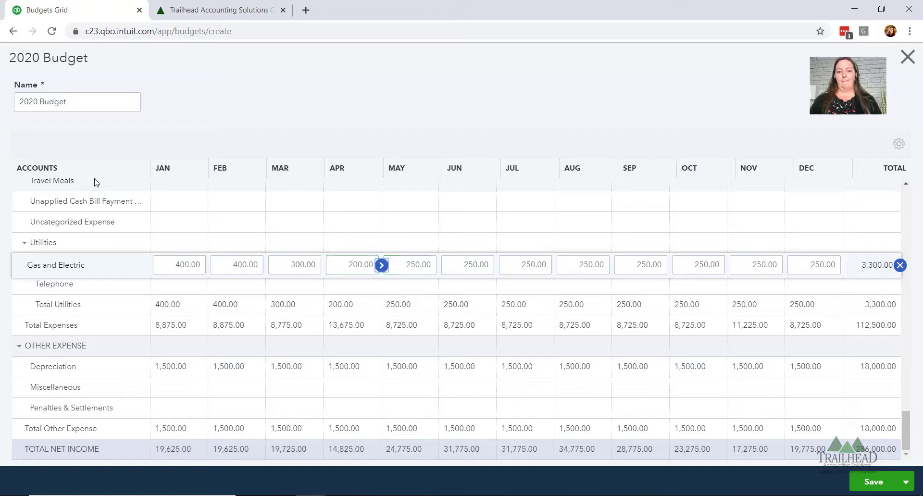
pyautogui.write('2')
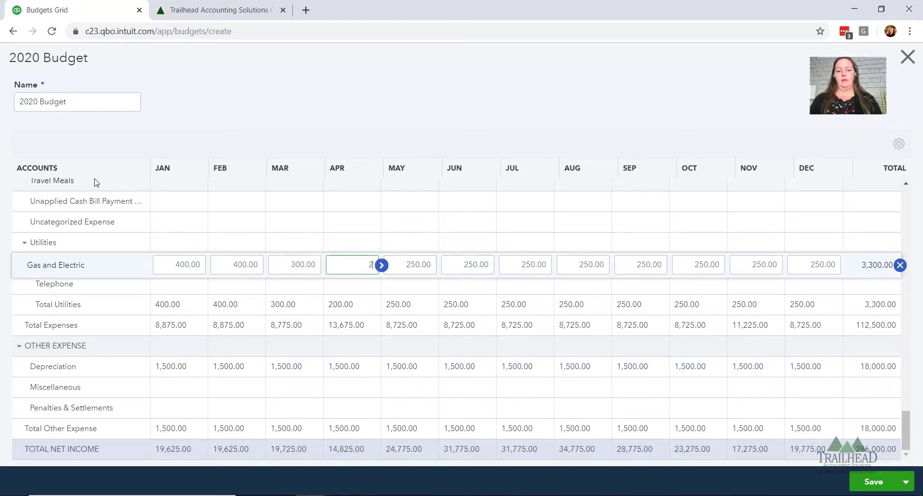
pyautogui.write('50')
pyautogui.press('Tab')
pyautogui.press('Tab')
pyautogui.press('Tab')
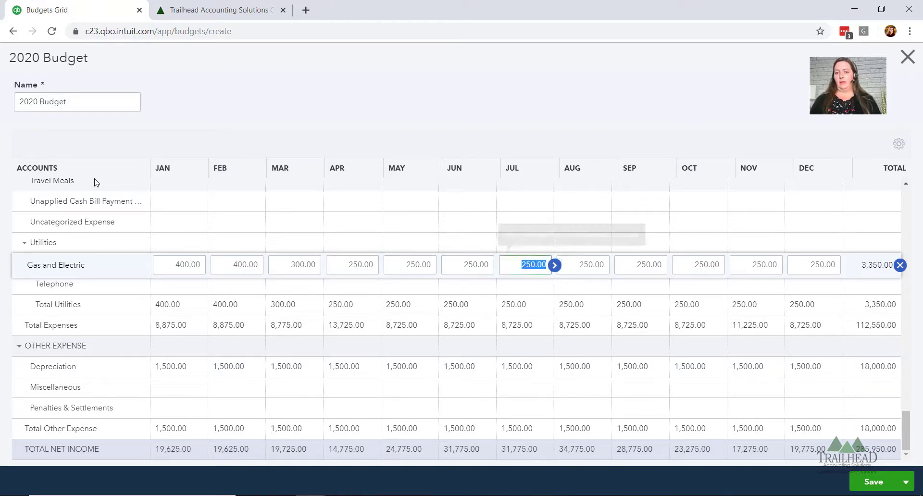
pyautogui.press('Tab')
pyautogui.press('Tab')
pyautogui.press('Tab')
pyautogui.press('Tab')
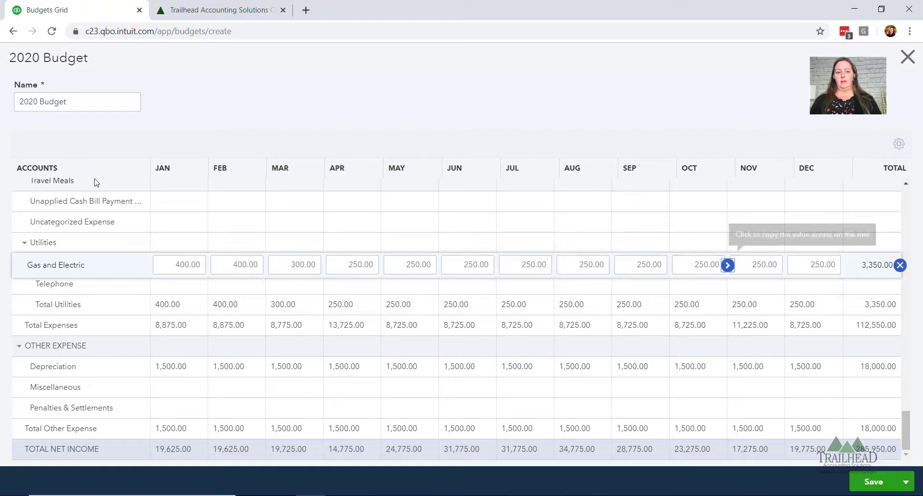
pyautogui.press('Tab')
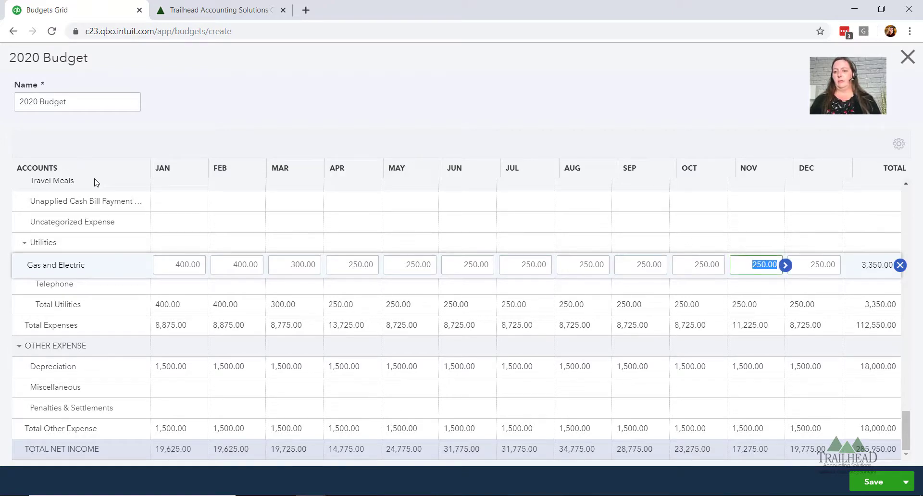
pyautogui.write('400')
pyautogui.press('Tab')
pyautogui.press('Tab')
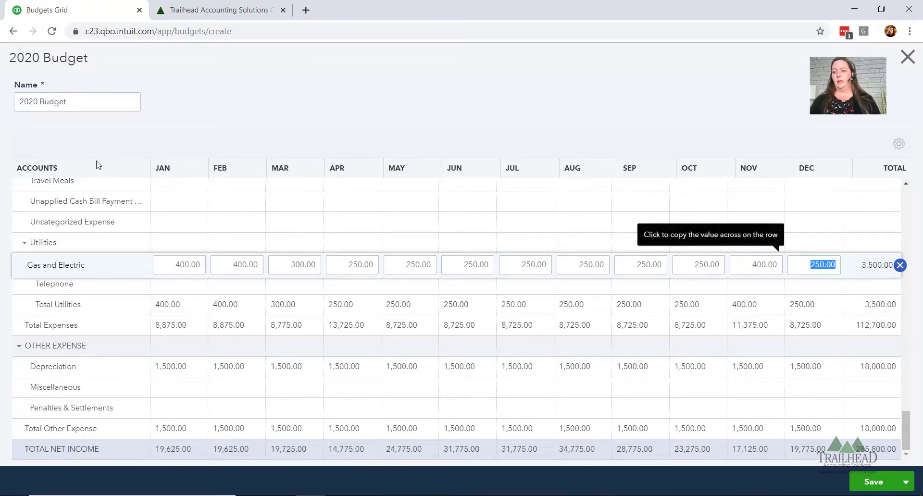
pyautogui.write('500')
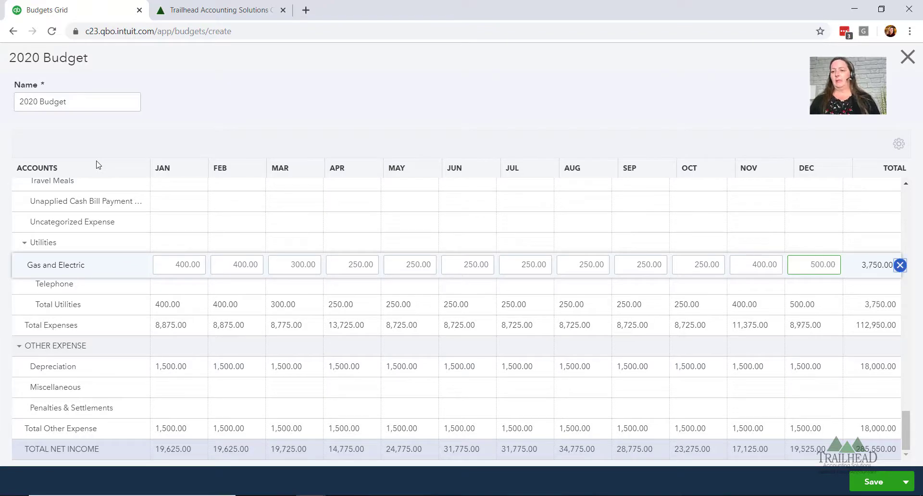
pyautogui.press('Tab')
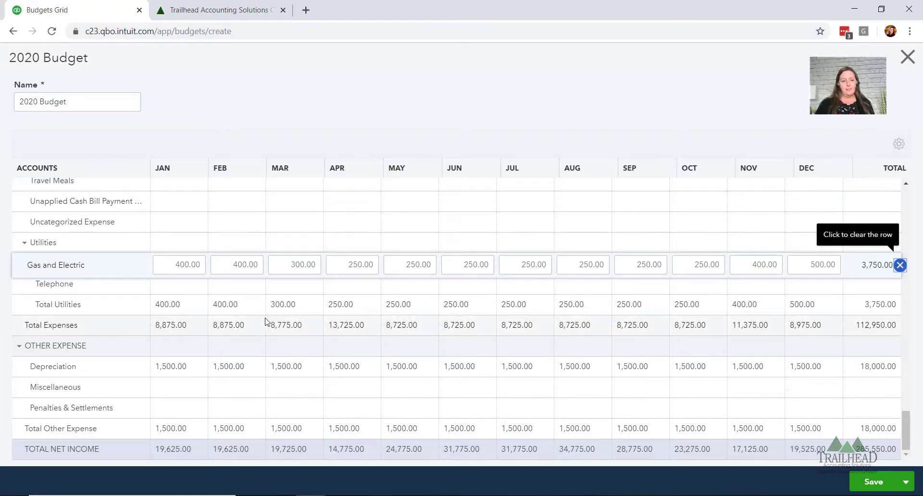
# Enter 2,500.00 for Rent or Lease in January and copy it across all months (30,000.00)
pyautogui.scroll(2, 228, 321)
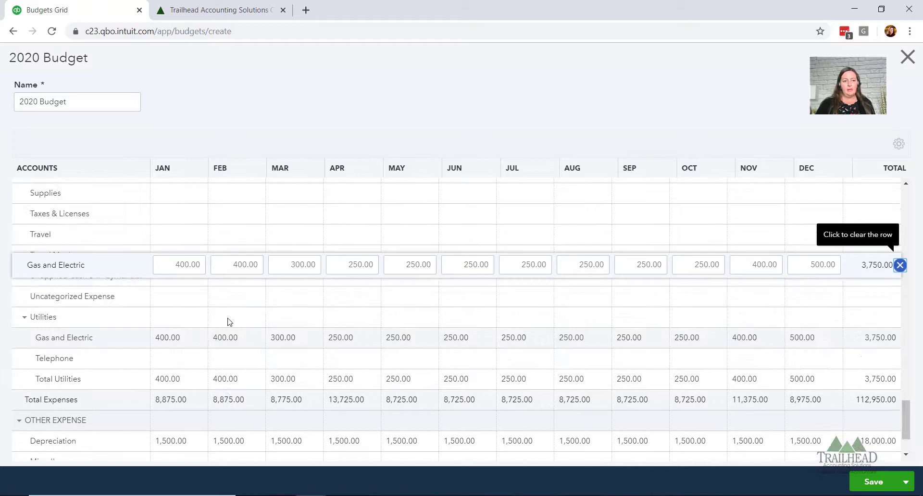
pyautogui.scroll(1, 228, 320)
pyautogui.scroll(2, 229, 321)
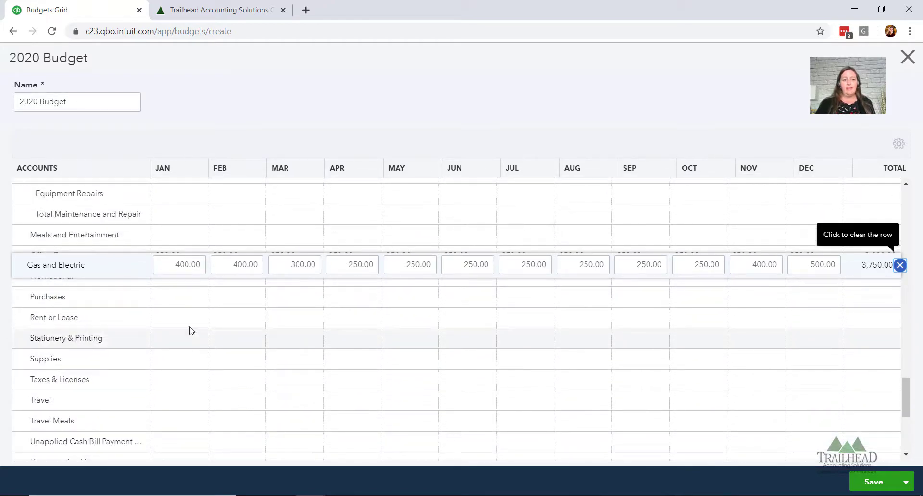
pyautogui.click(187, 323)
pyautogui.scroll(-5, 395, 345)
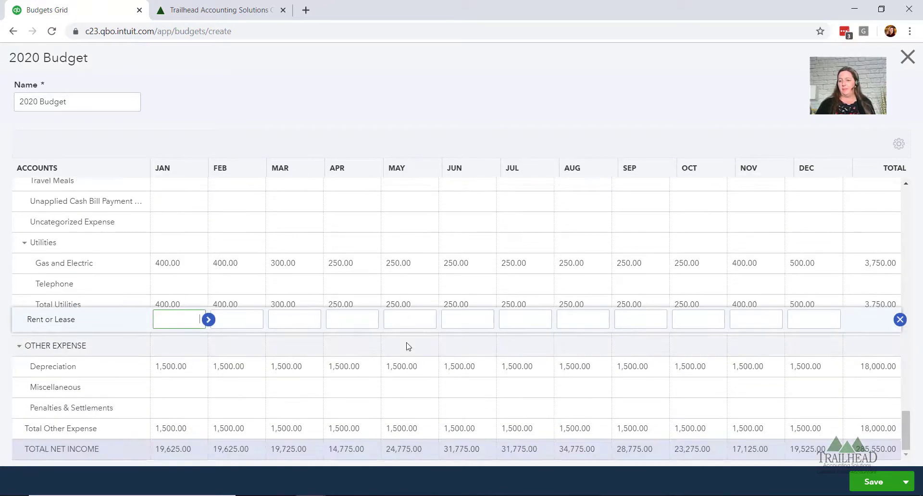
pyautogui.scroll(1, 407, 347)
pyautogui.scroll(2, 394, 340)
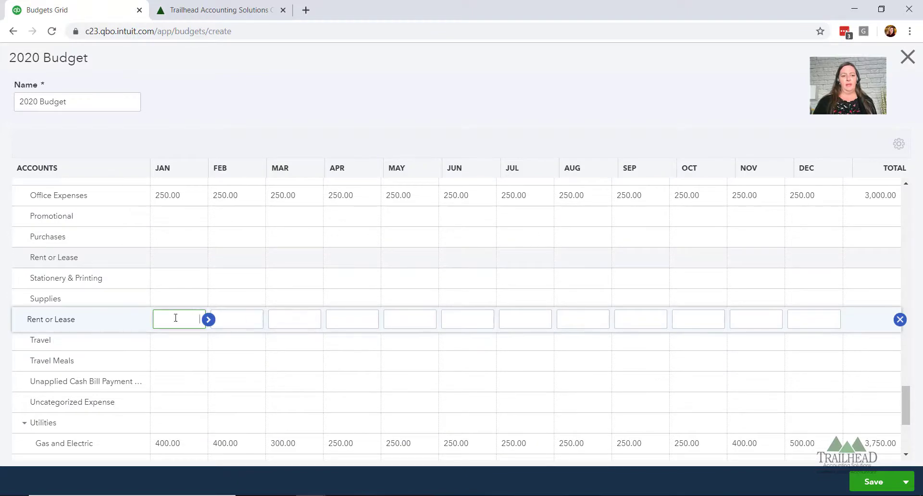
pyautogui.write('2')
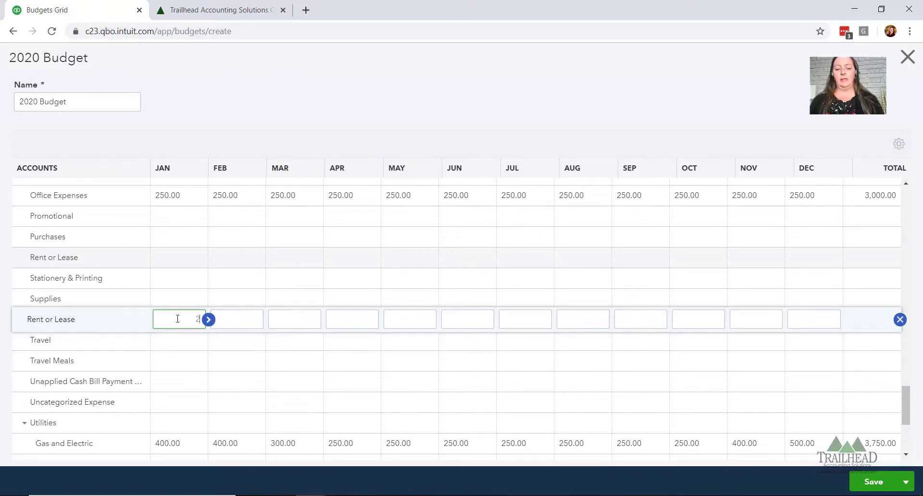
pyautogui.write('500')
pyautogui.press('Tab')
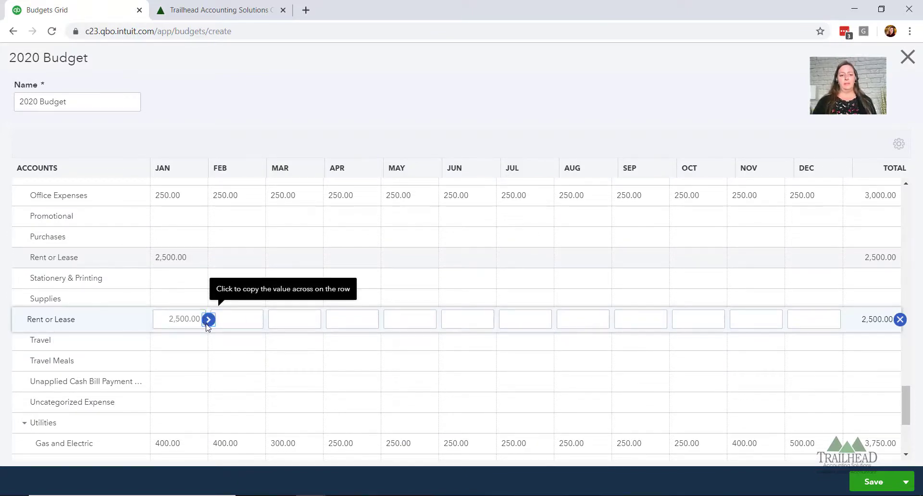
pyautogui.click(208, 319)
pyautogui.click(206, 345)
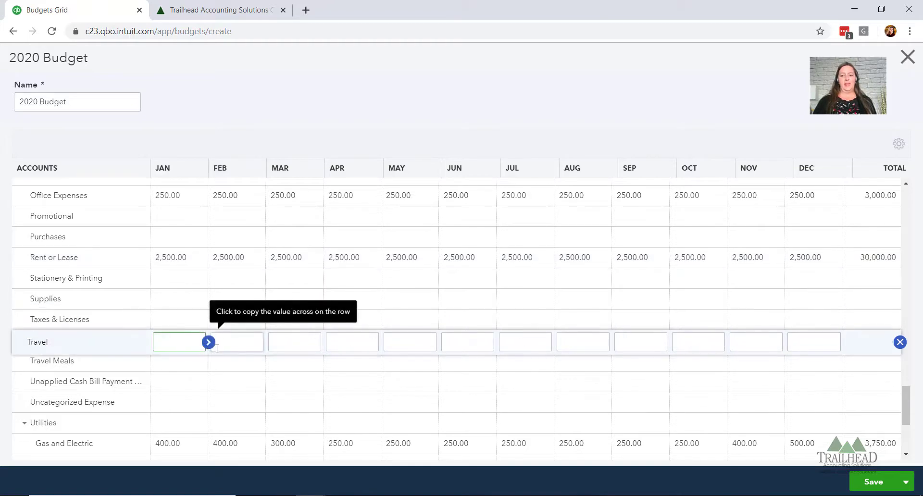
# Review the budget grid, save the 2020 Budget, and close it to the Budgets list
pyautogui.scroll(-4, 595, 318)
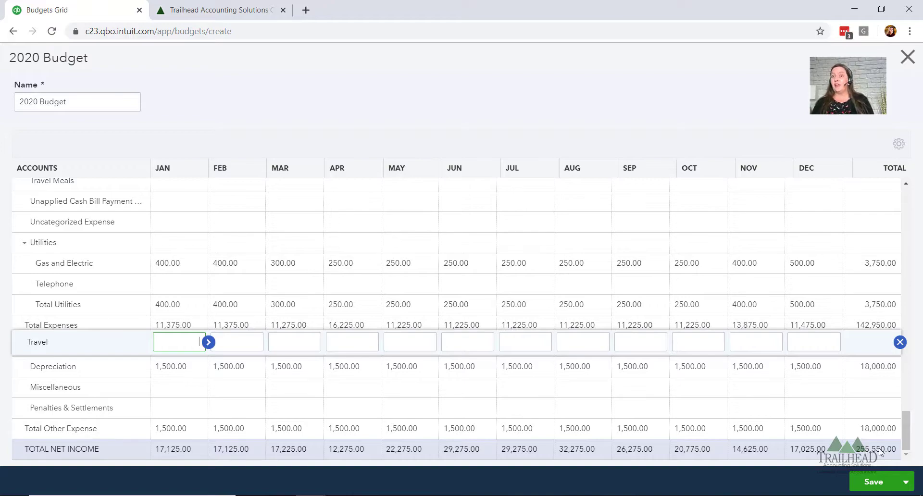
pyautogui.scroll(4, 207, 248)
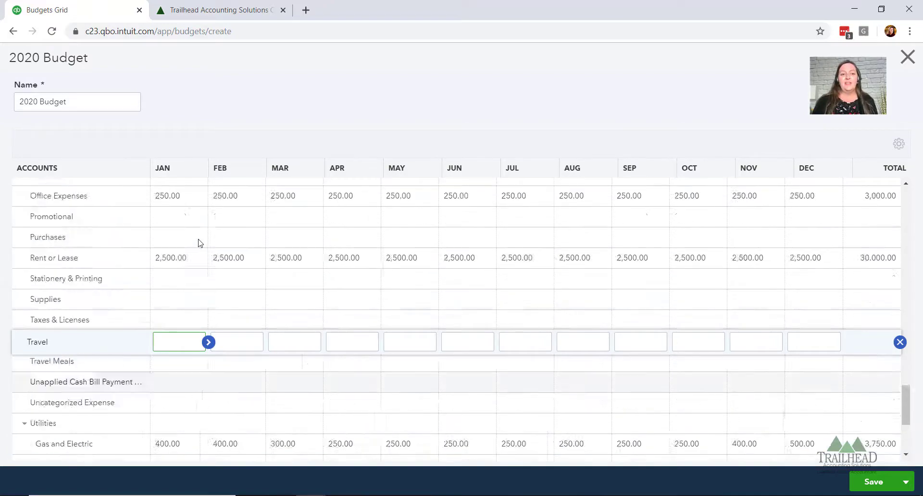
pyautogui.scroll(5, 207, 248)
pyautogui.scroll(4, 208, 250)
pyautogui.scroll(5, 208, 250)
pyautogui.scroll(4, 207, 249)
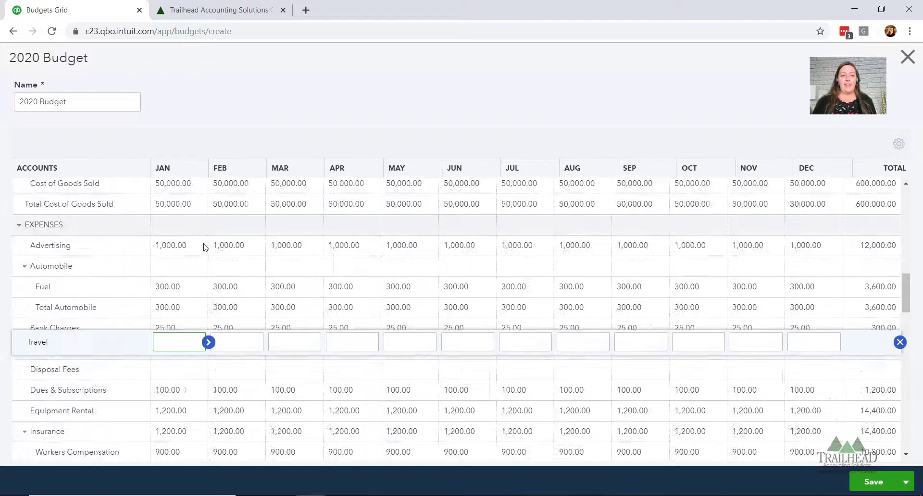
pyautogui.scroll(3, 206, 248)
pyautogui.scroll(2, 206, 247)
pyautogui.scroll(-1, 206, 248)
pyautogui.scroll(3, 206, 248)
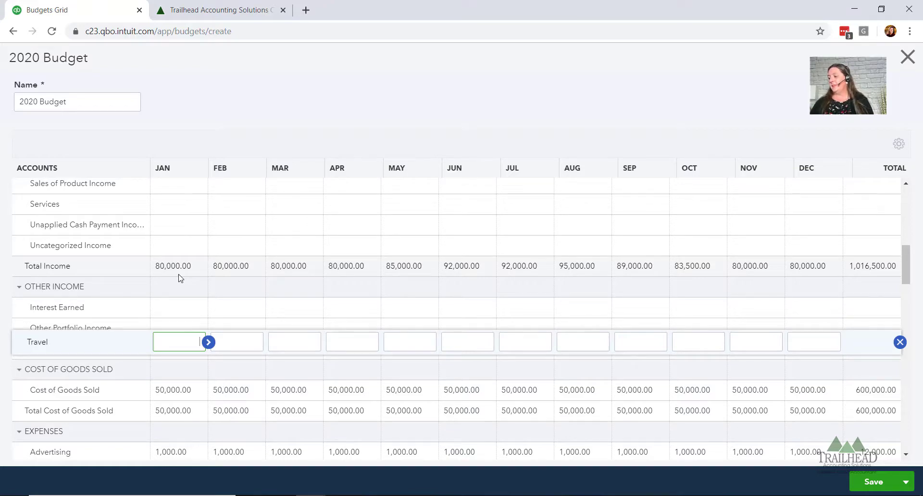
pyautogui.scroll(-10, 181, 277)
pyautogui.scroll(-5, 183, 279)
pyautogui.scroll(-5, 190, 284)
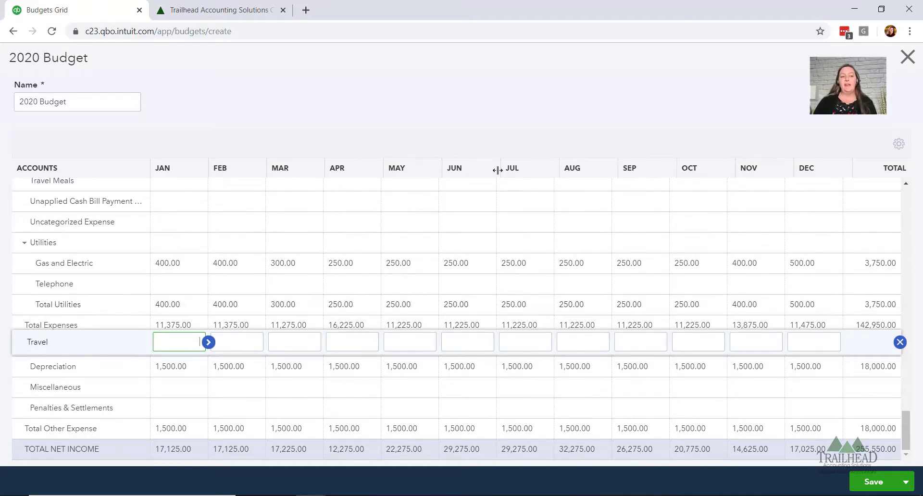
pyautogui.click(874, 485)
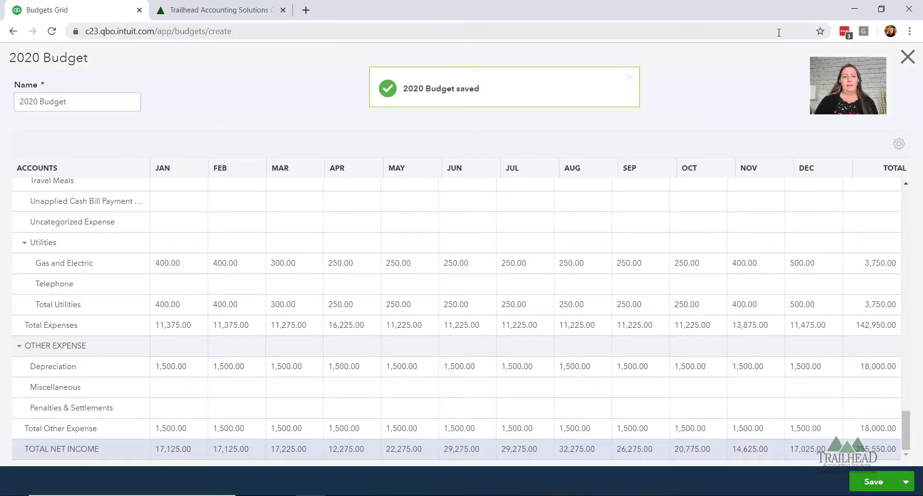
pyautogui.click(908, 58)
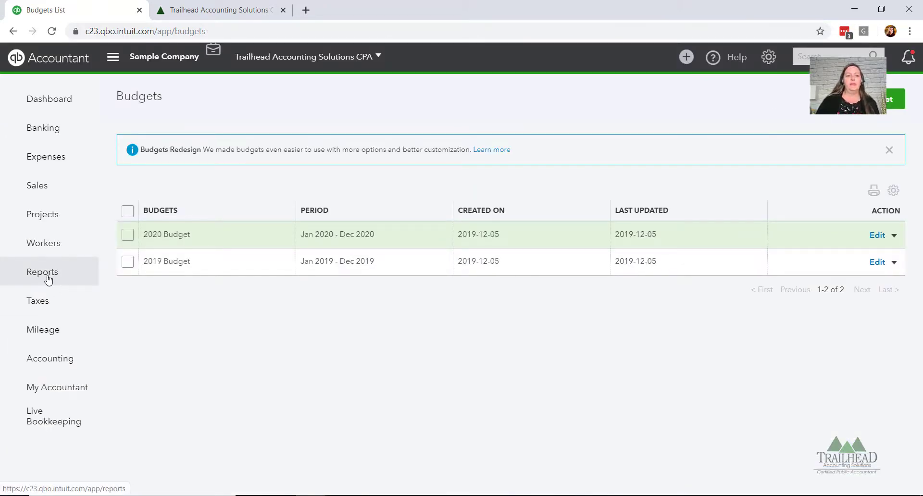
# Run the Budget Overview report with the 2020 Budget - FY20 P&L selected
pyautogui.click(47, 277)
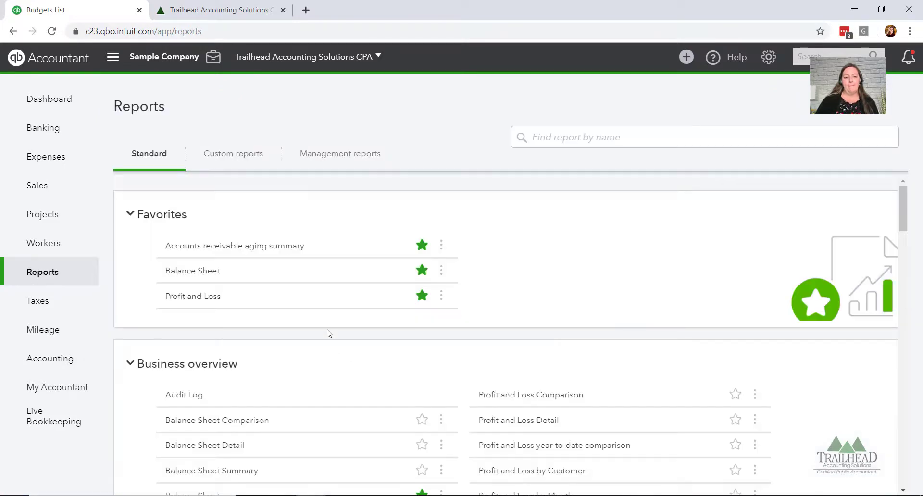
pyautogui.scroll(-4, 329, 333)
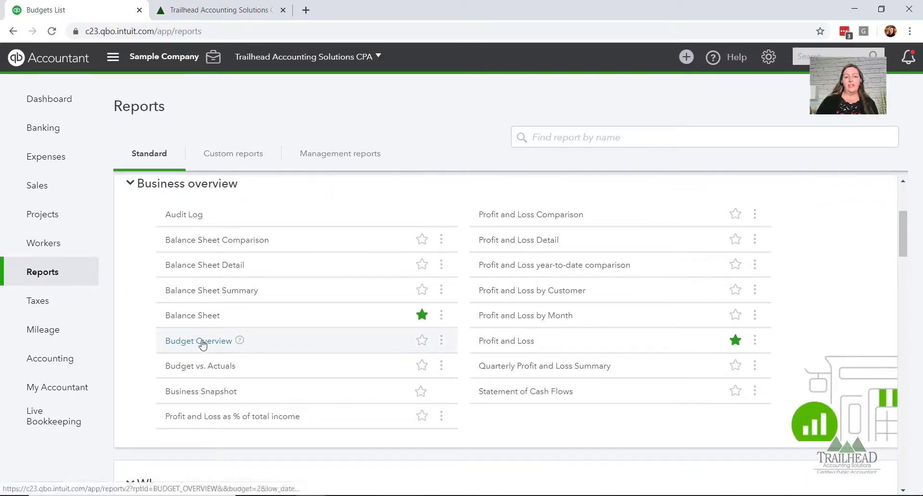
pyautogui.click(202, 342)
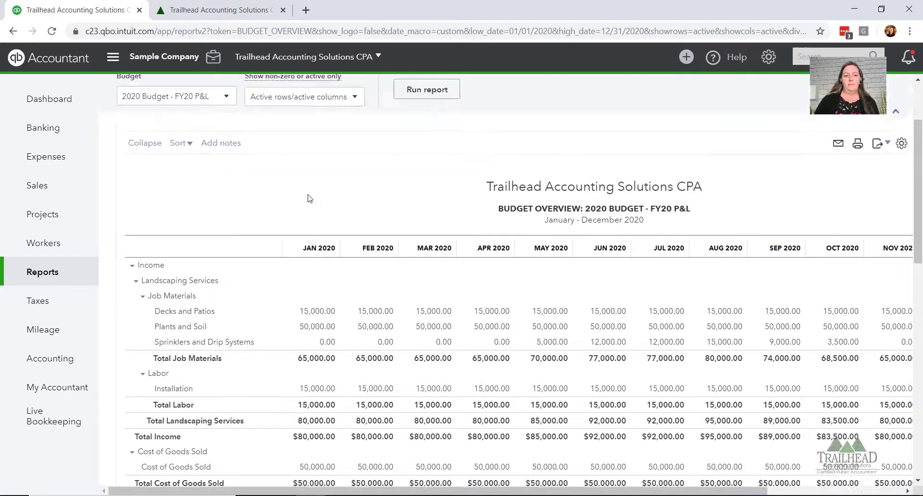
pyautogui.click(226, 198)
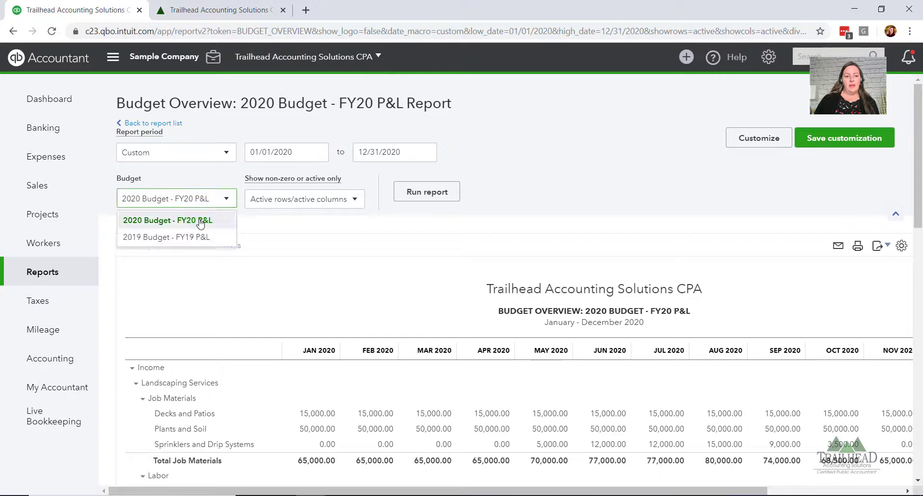
pyautogui.click(194, 237)
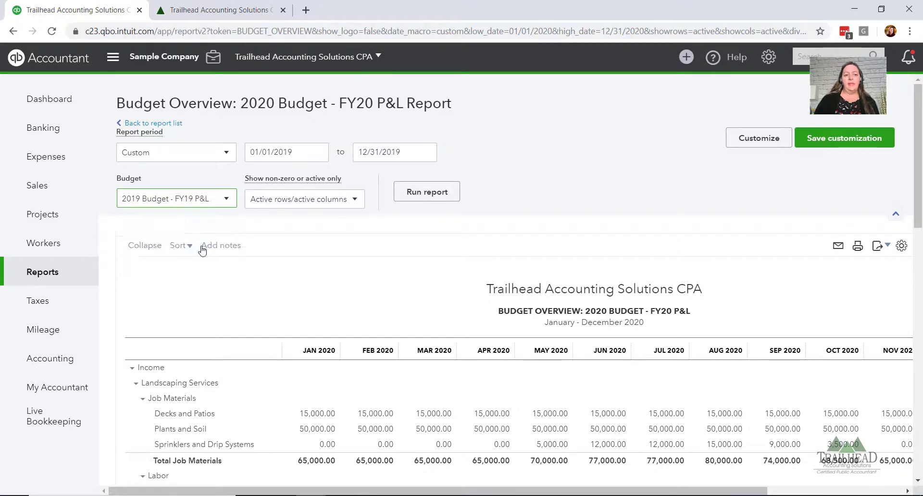
pyautogui.click(227, 199)
pyautogui.click(173, 219)
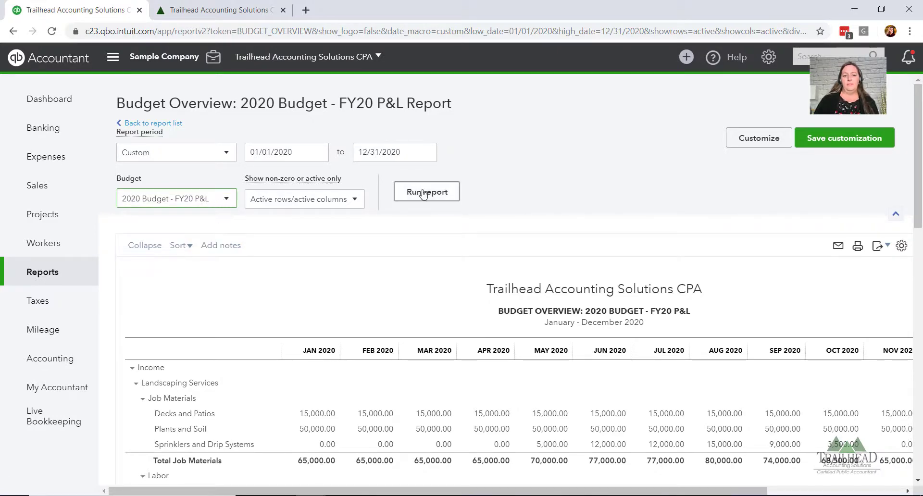
pyautogui.click(421, 192)
# Scroll through the 2020 Budget Overview report to check the 255,550.00 net income
pyautogui.scroll(-3, 421, 192)
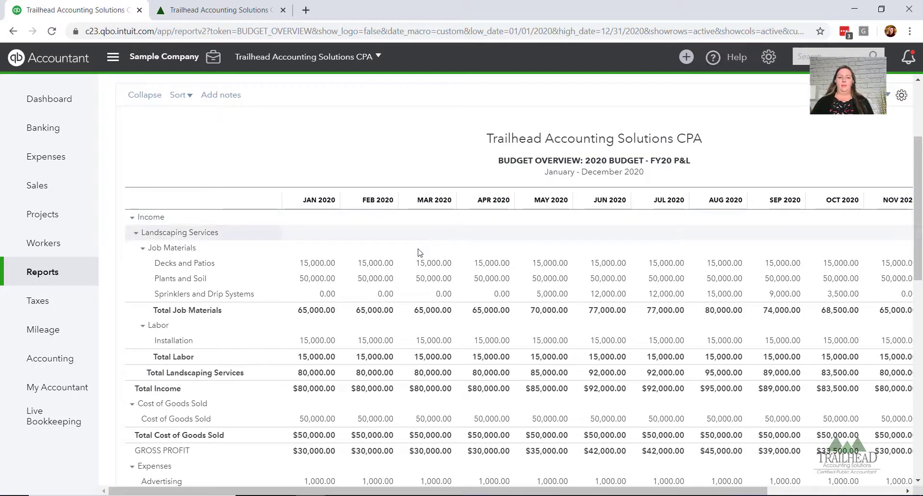
pyautogui.scroll(-3, 392, 262)
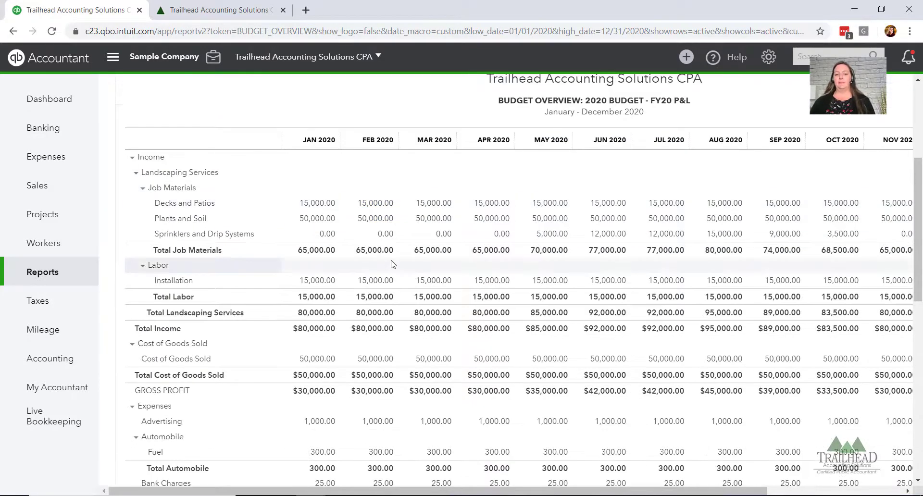
pyautogui.scroll(-3, 400, 271)
pyautogui.scroll(-1, 594, 255)
pyautogui.scroll(-3, 604, 223)
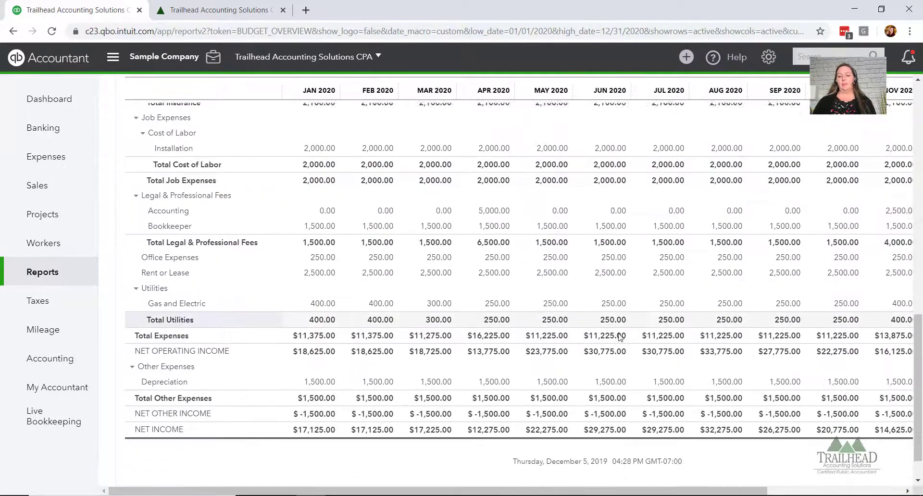
pyautogui.scroll(-1, 626, 433)
pyautogui.moveTo(647, 491); pyautogui.dragTo(768, 491)
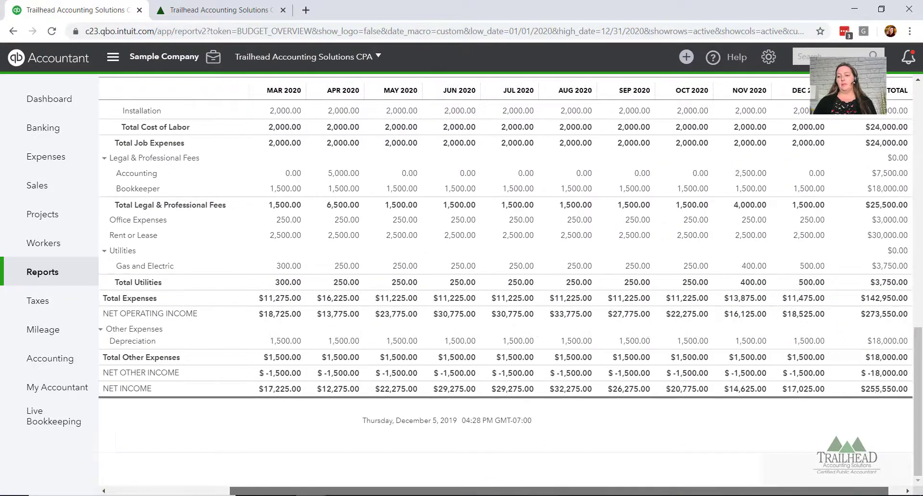
pyautogui.scroll(5, 745, 269)
pyautogui.scroll(5, 625, 217)
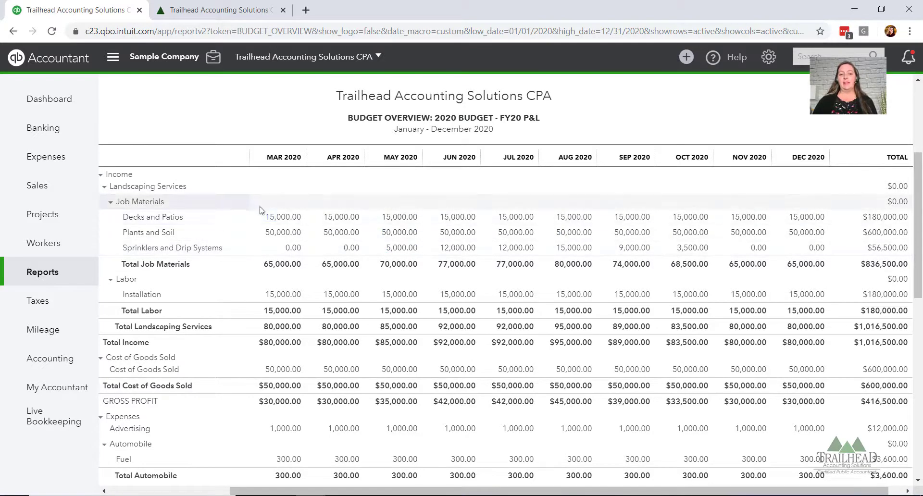
pyautogui.scroll(-1, 288, 238)
pyautogui.scroll(-4, 303, 251)
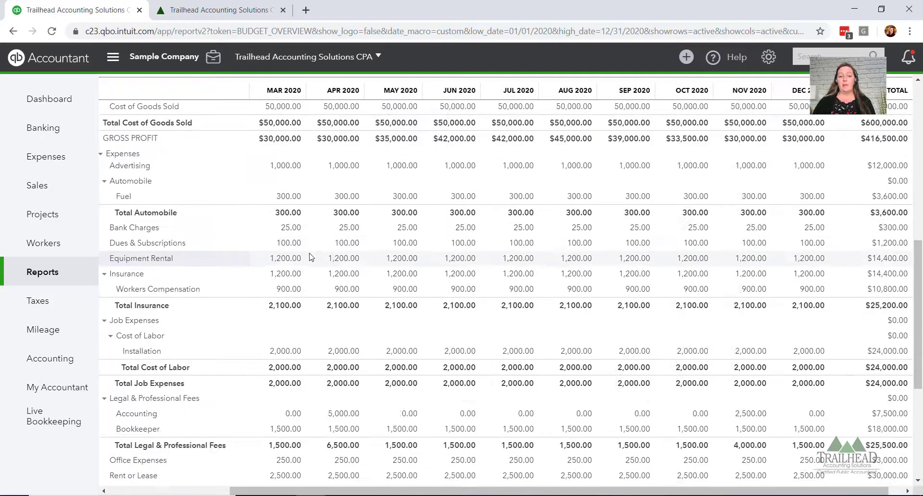
pyautogui.scroll(-5, 310, 257)
pyautogui.scroll(10, 310, 258)
pyautogui.scroll(5, 311, 258)
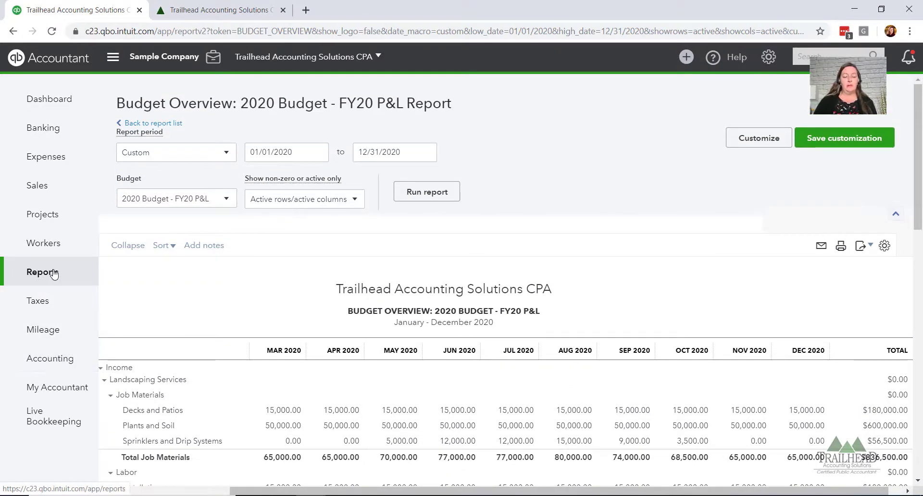
# Run the Budget vs. Actuals report against the 2019 Budget - FY19 P&L for January–December 2019
pyautogui.click(54, 274)
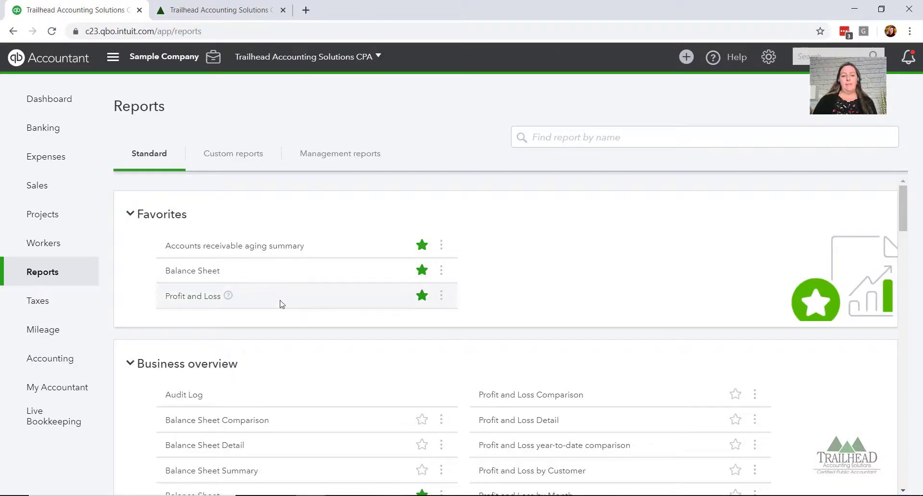
pyautogui.scroll(-4, 282, 304)
pyautogui.click(217, 370)
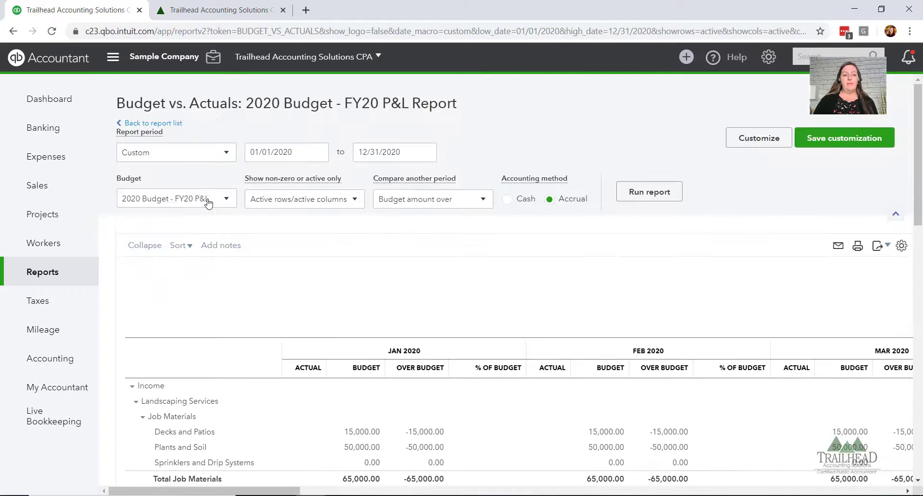
pyautogui.click(208, 203)
pyautogui.click(189, 241)
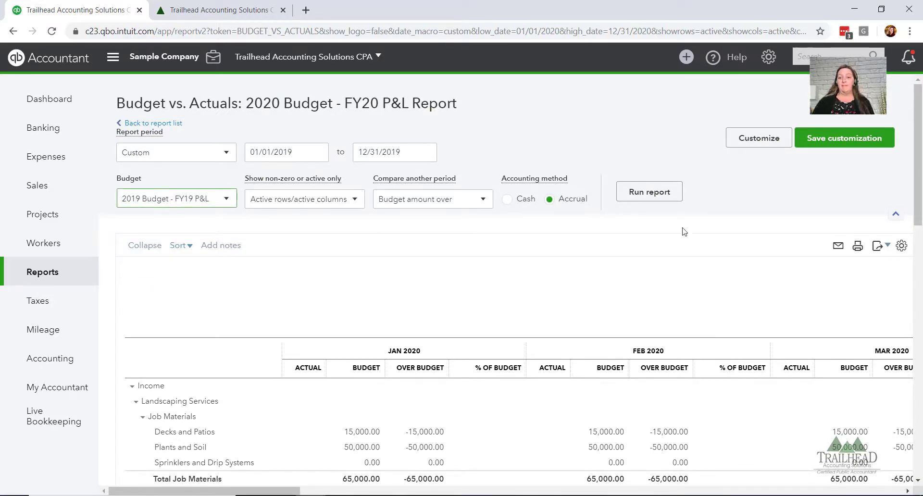
pyautogui.click(650, 192)
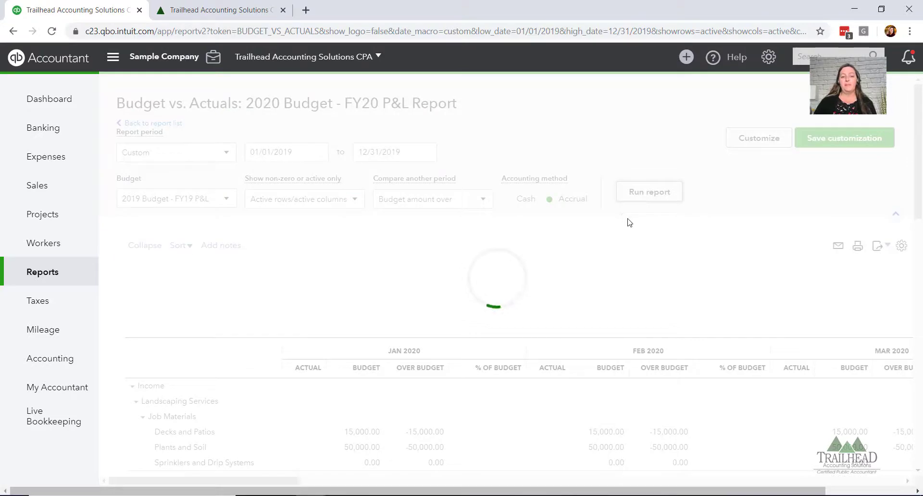
pyautogui.scroll(-3, 617, 218)
pyautogui.scroll(3, 601, 253)
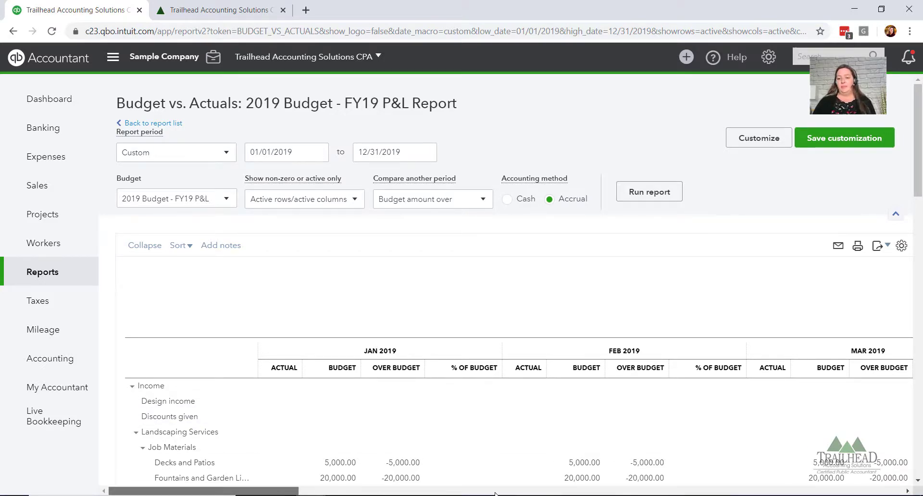
pyautogui.click(760, 491)
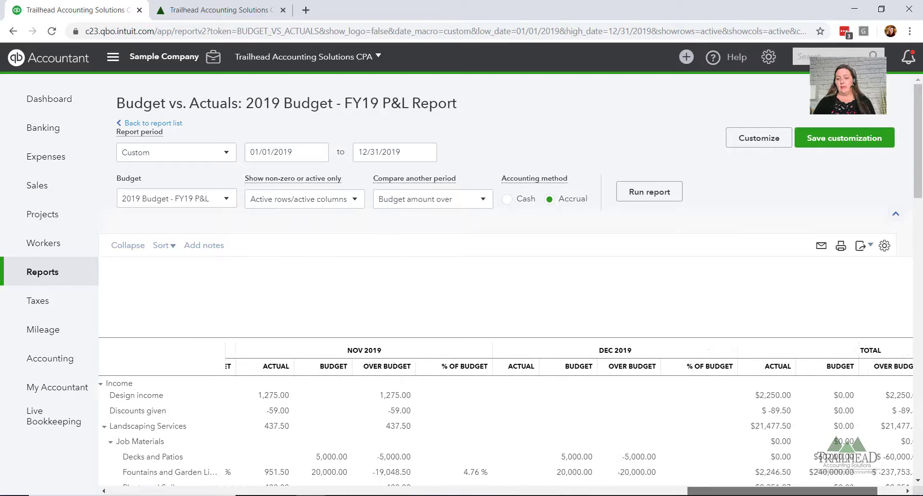
pyautogui.moveTo(864, 490); pyautogui.dragTo(743, 491)
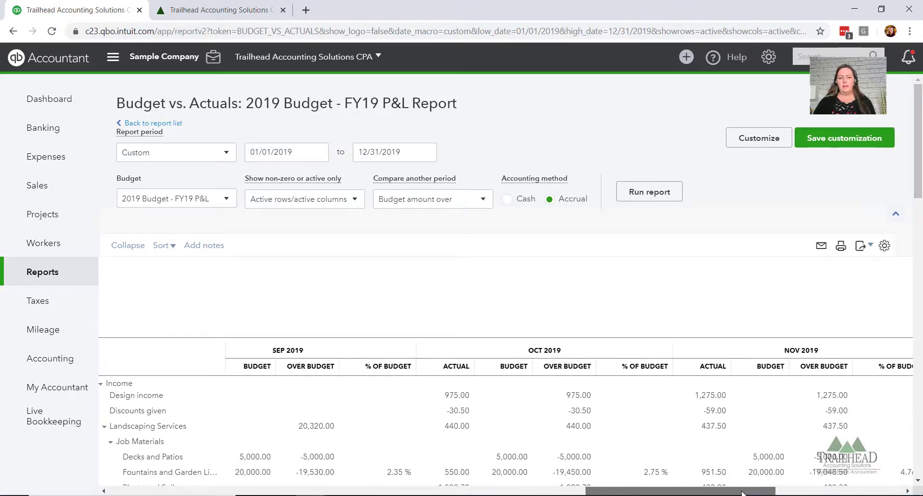
pyautogui.scroll(-4, 655, 350)
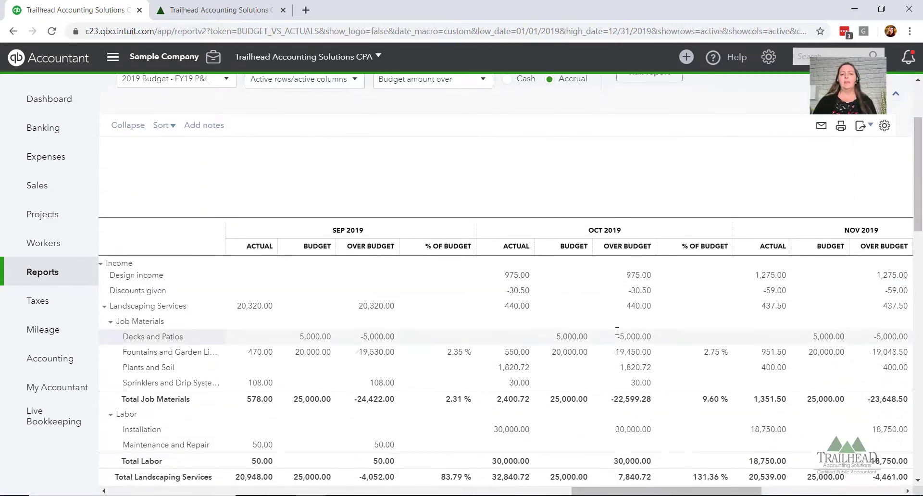
pyautogui.scroll(-2, 616, 332)
pyautogui.scroll(-3, 625, 360)
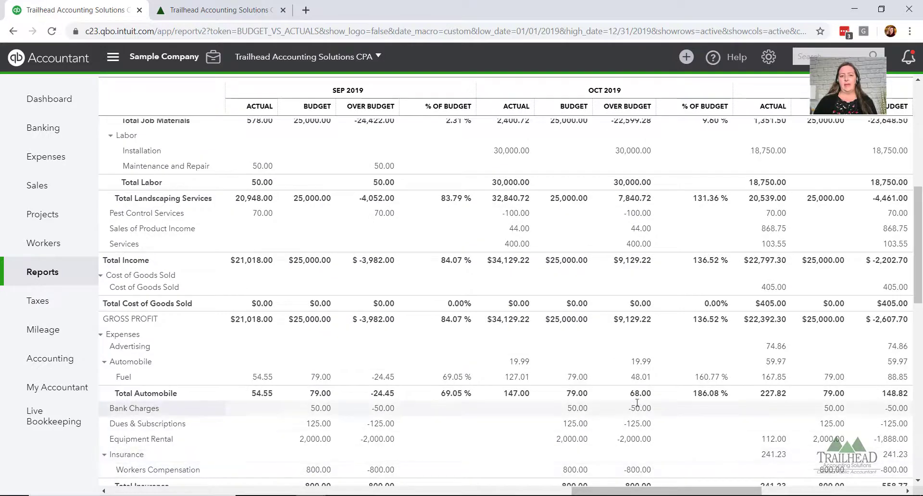
pyautogui.scroll(3, 670, 482)
pyautogui.moveTo(634, 491); pyautogui.dragTo(583, 487)
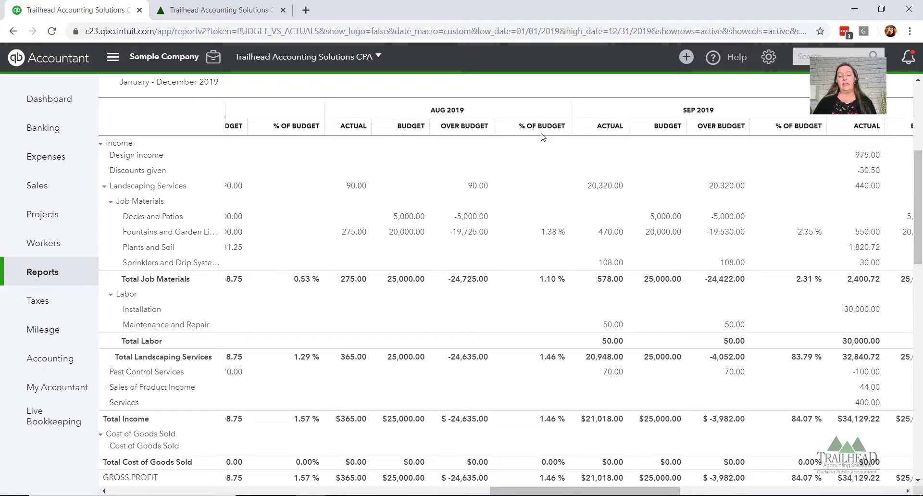
pyautogui.scroll(-1, 408, 154)
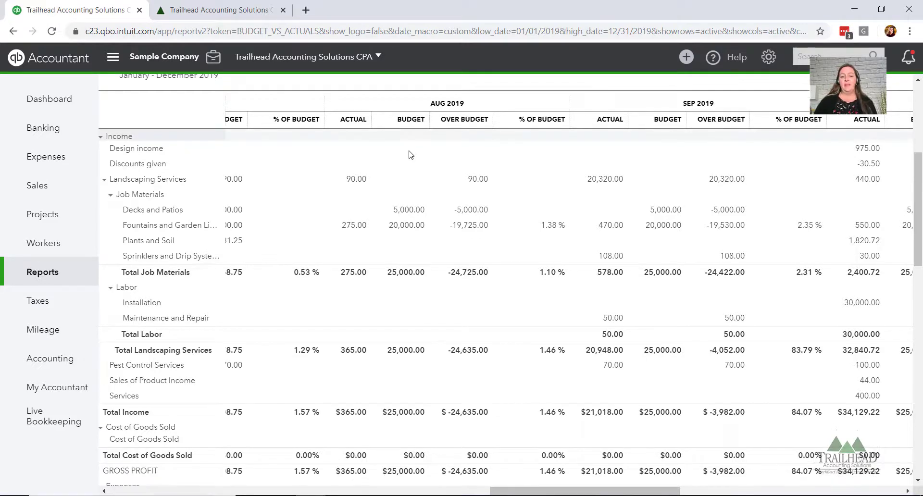
pyautogui.scroll(-4, 408, 185)
pyautogui.scroll(-5, 408, 186)
pyautogui.scroll(-5, 408, 185)
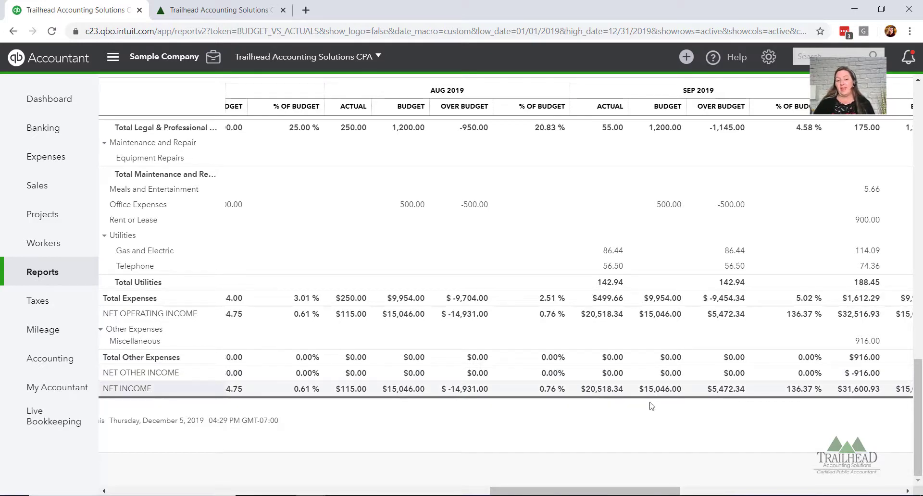
pyautogui.moveTo(673, 491); pyautogui.dragTo(745, 490)
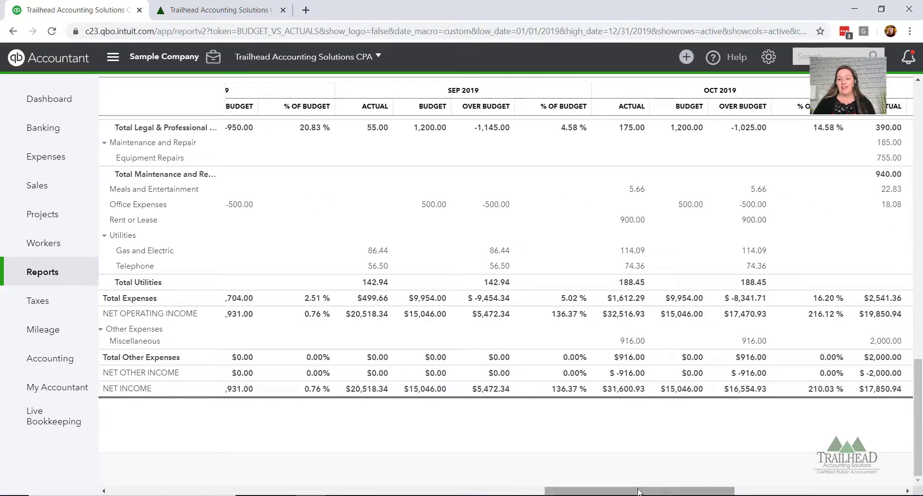
pyautogui.moveTo(687, 492); pyautogui.dragTo(857, 494)
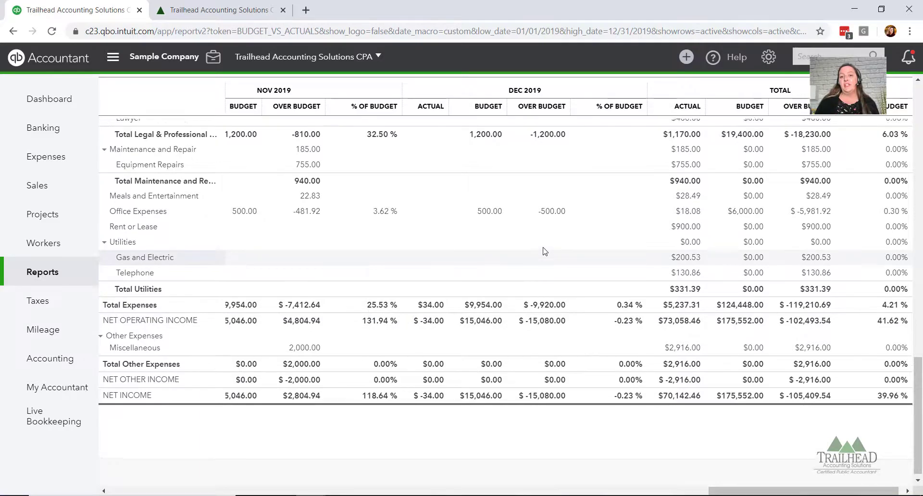
pyautogui.scroll(3, 544, 255)
pyautogui.scroll(3, 548, 254)
pyautogui.scroll(5, 549, 254)
pyautogui.scroll(6, 548, 254)
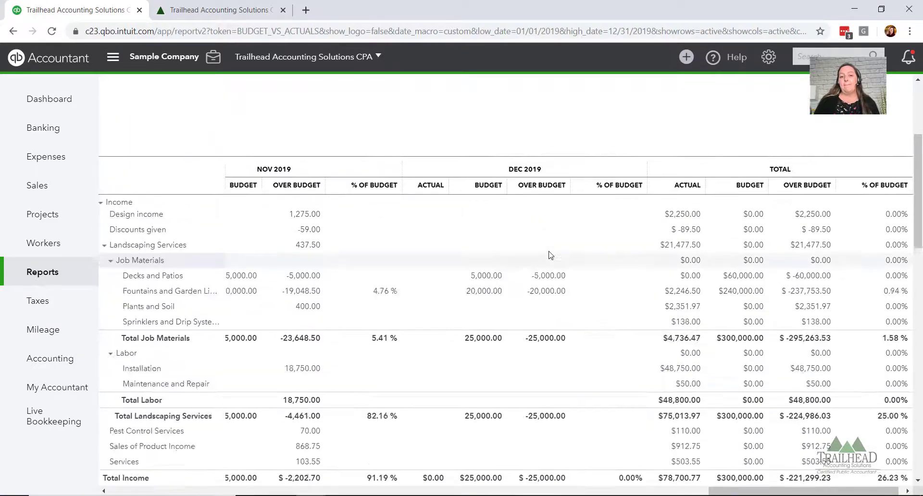
pyautogui.scroll(5, 549, 255)
pyautogui.scroll(-3, 485, 272)
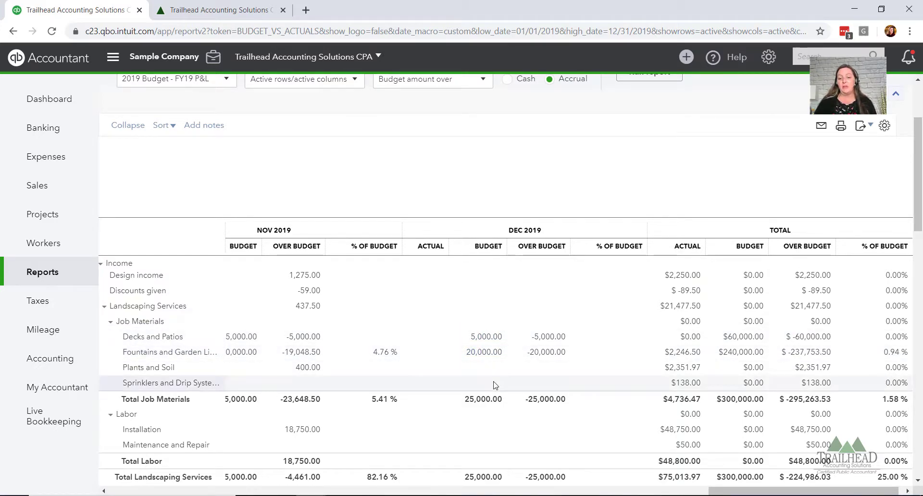
pyautogui.scroll(-2, 496, 385)
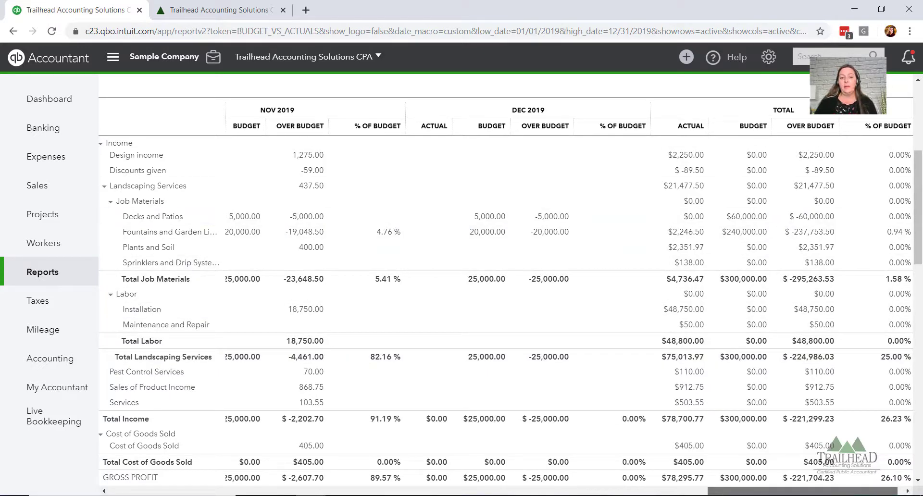
pyautogui.moveTo(732, 493); pyautogui.dragTo(673, 492)
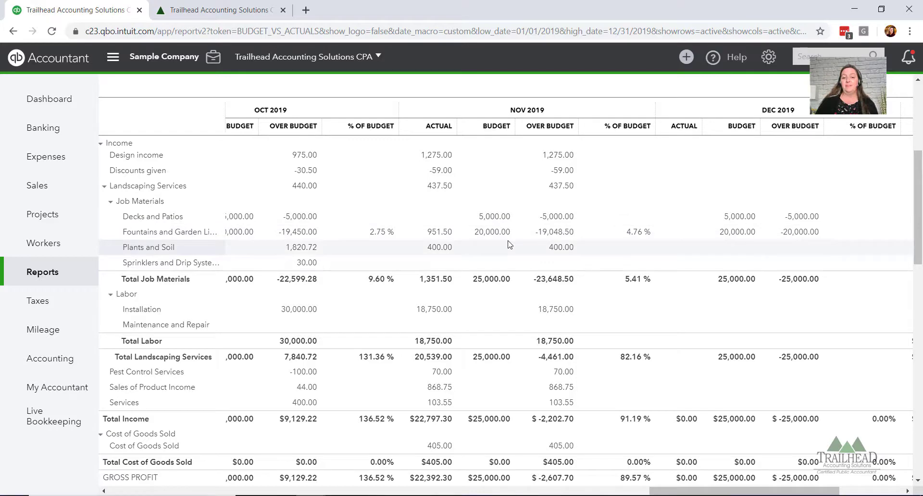
pyautogui.scroll(-3, 511, 256)
pyautogui.scroll(-2, 513, 279)
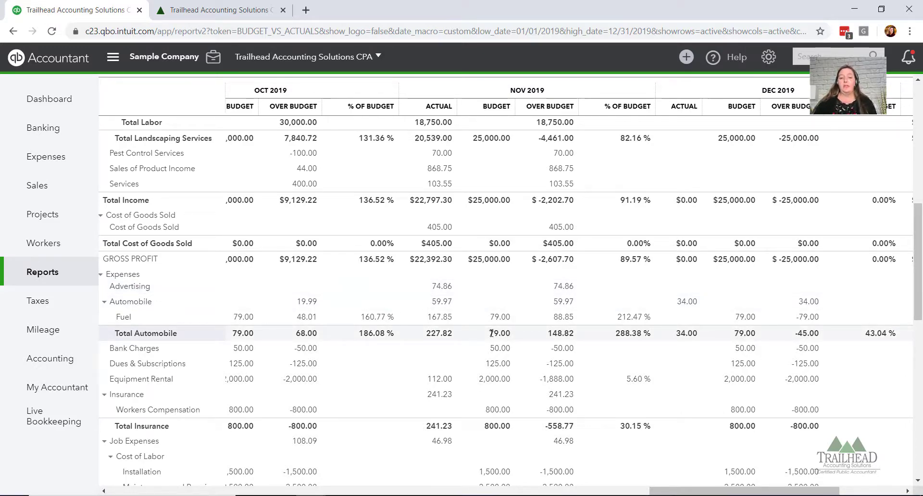
pyautogui.scroll(-1, 505, 347)
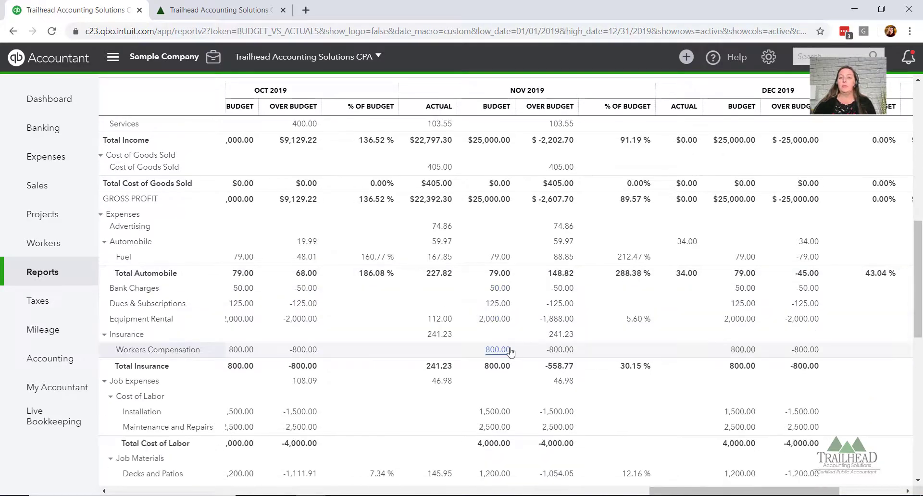
pyautogui.scroll(-1, 510, 351)
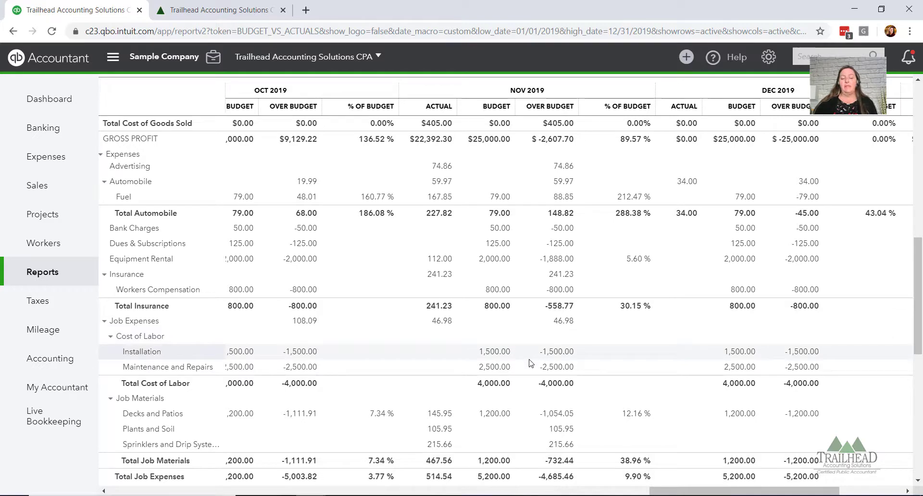
pyautogui.scroll(-1, 529, 362)
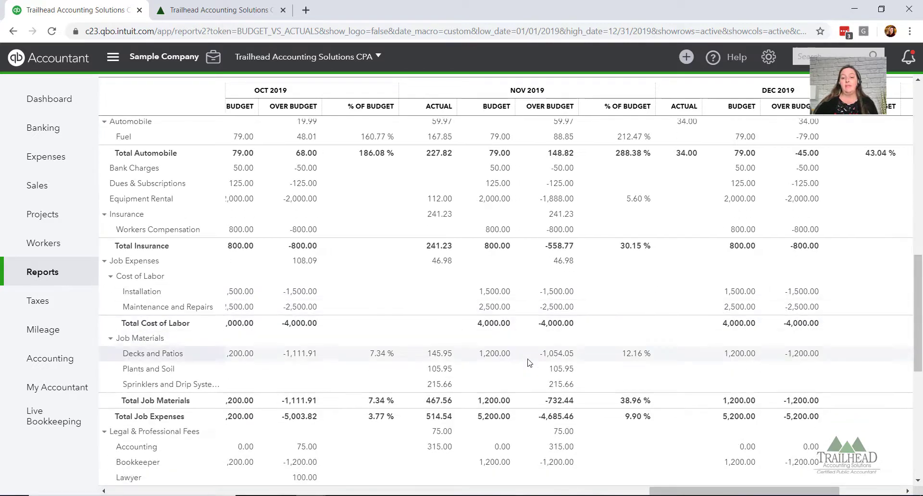
pyautogui.scroll(-1, 531, 368)
pyautogui.scroll(-1, 538, 378)
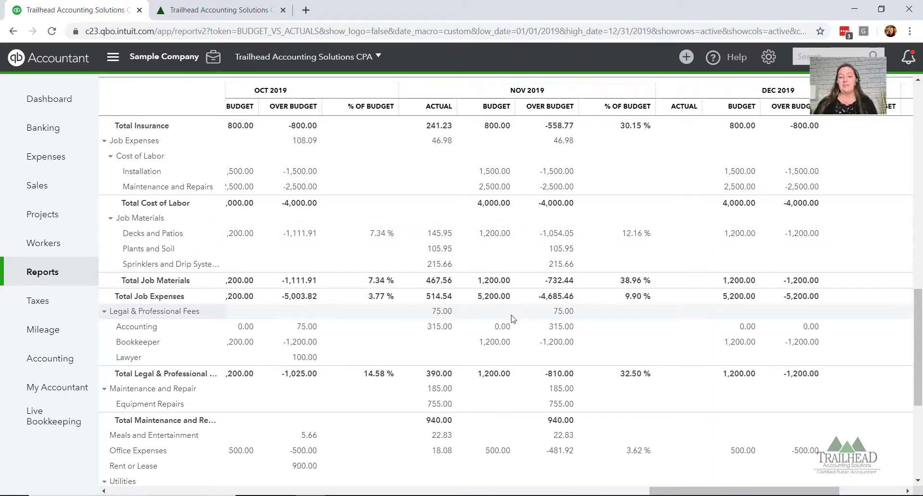
pyautogui.scroll(-1, 510, 317)
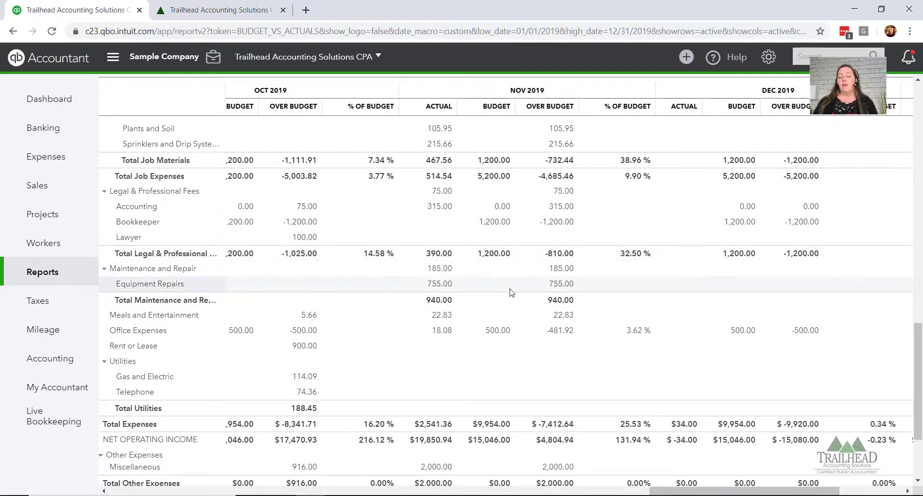
pyautogui.scroll(-2, 511, 292)
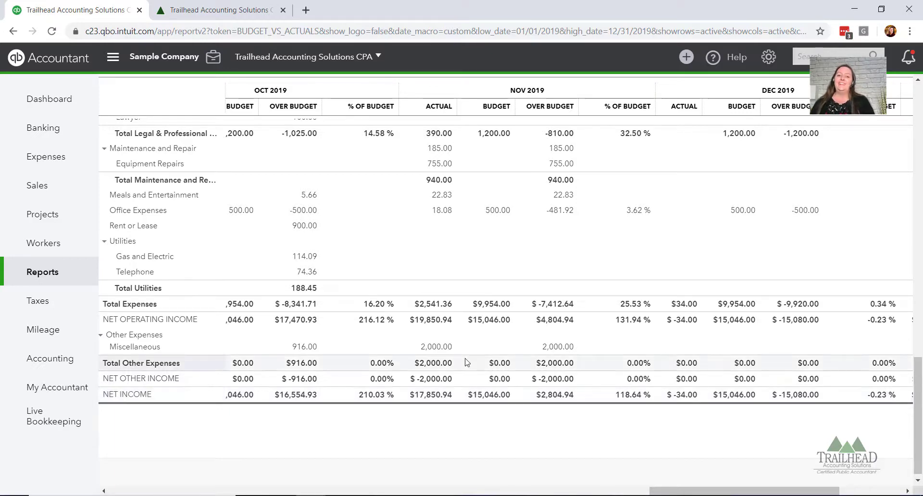
pyautogui.scroll(10, 529, 336)
pyautogui.scroll(4, 560, 307)
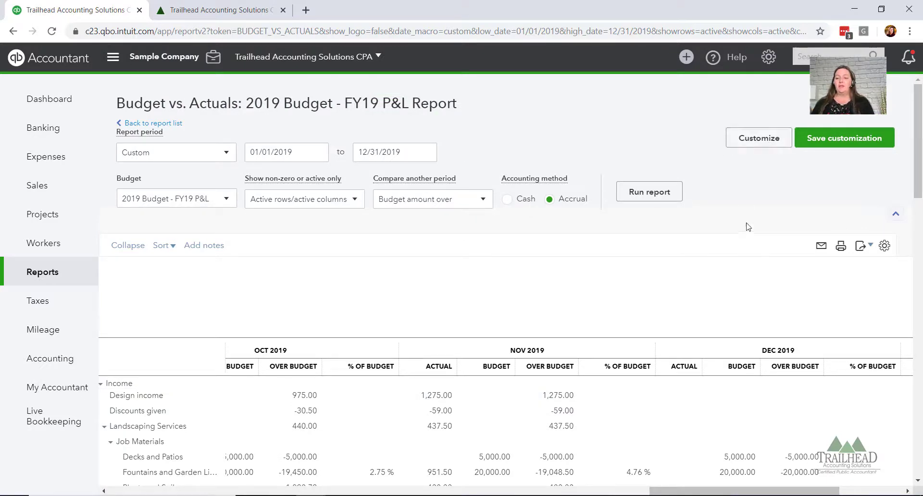
# Customize the report's Show Grid to Accounts vs. Total and expand the Filter options
pyautogui.click(771, 145)
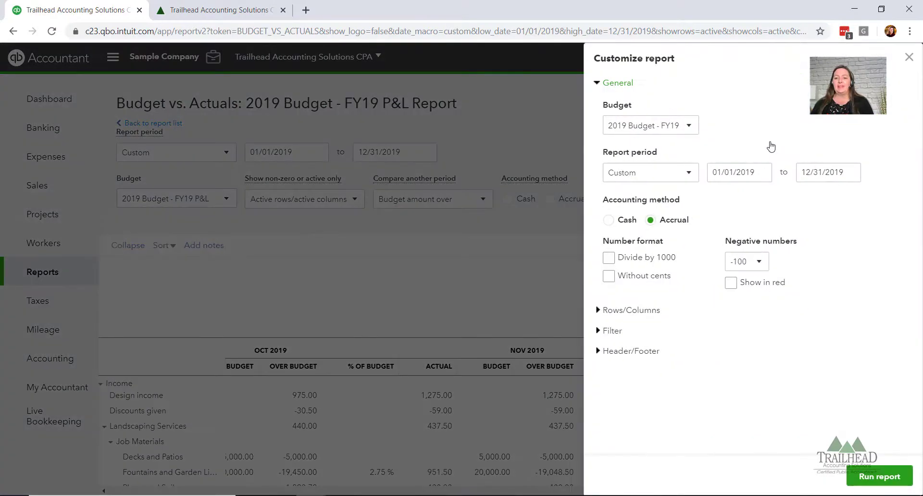
pyautogui.click(655, 311)
pyautogui.scroll(-2, 664, 308)
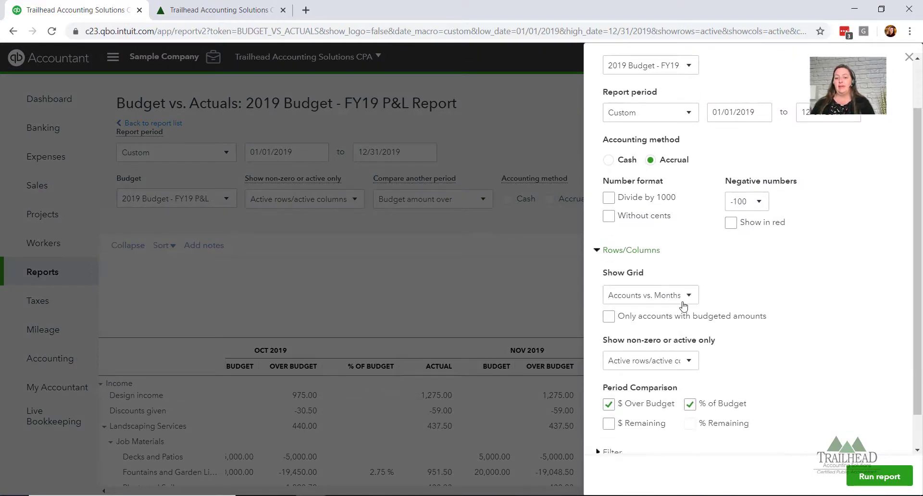
pyautogui.click(689, 298)
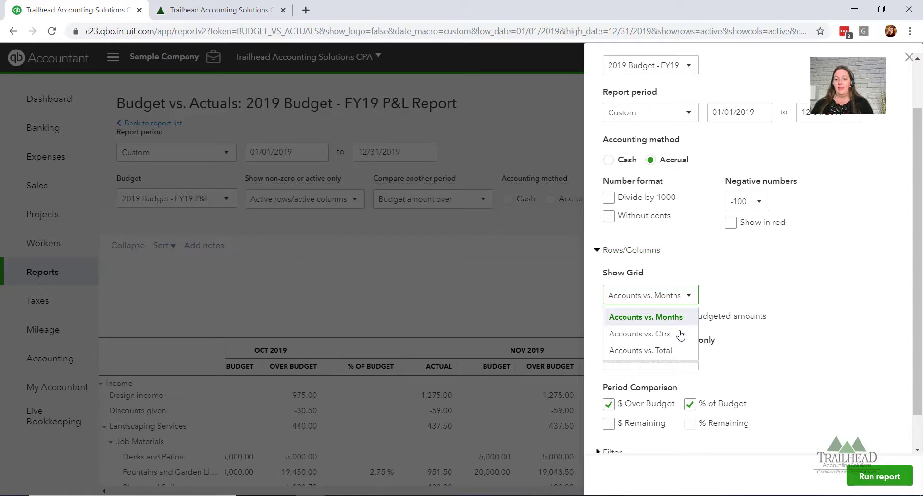
pyautogui.click(671, 356)
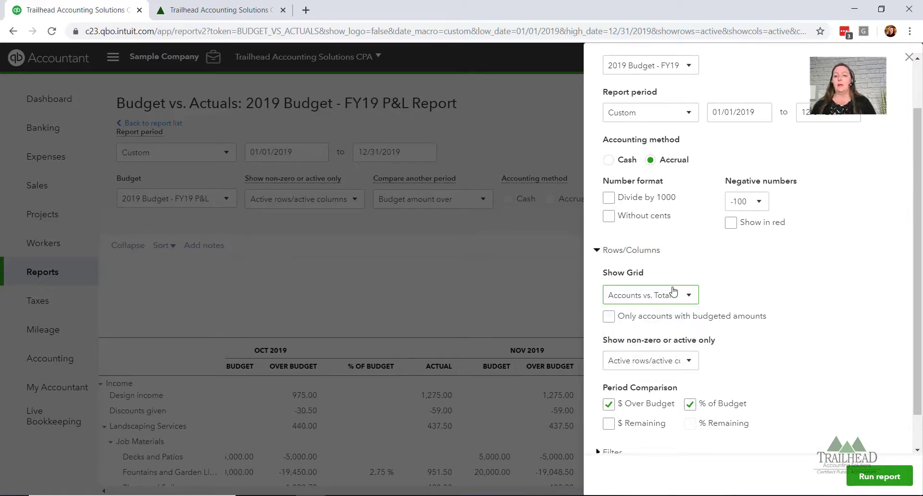
pyautogui.click(674, 292)
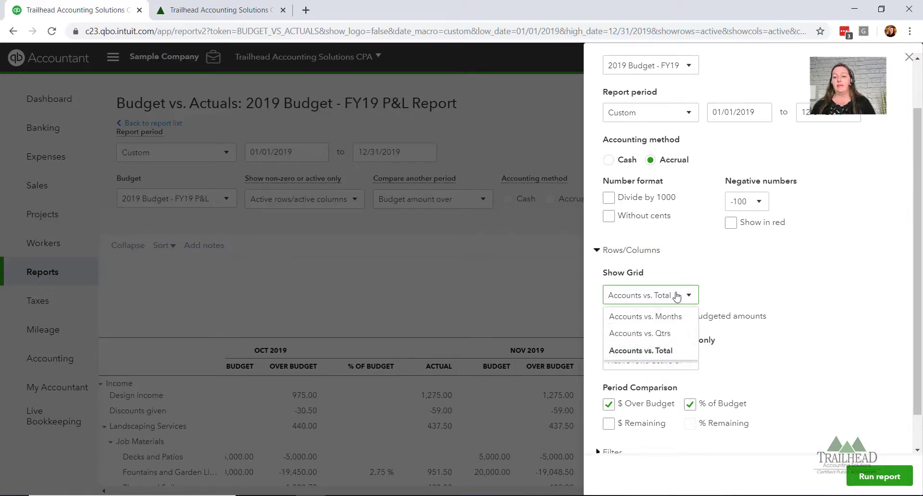
pyautogui.click(669, 351)
pyautogui.scroll(-1, 783, 285)
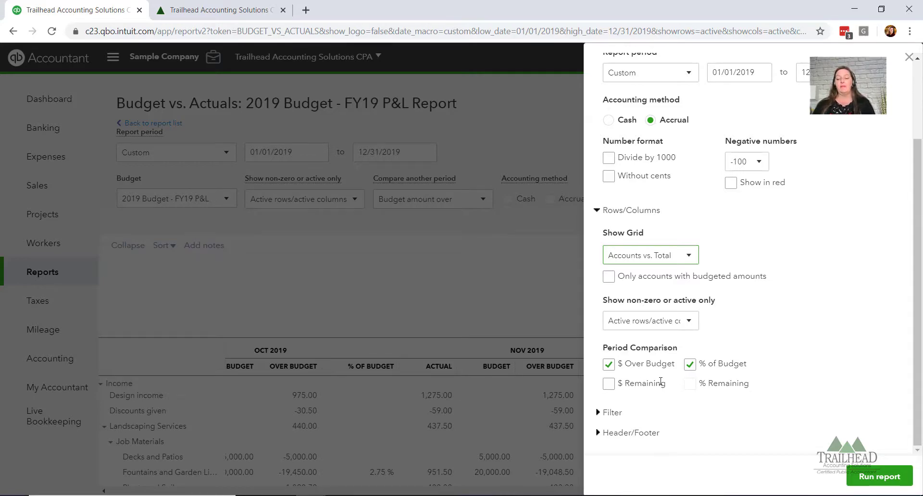
pyautogui.click(612, 413)
pyautogui.scroll(-1, 689, 364)
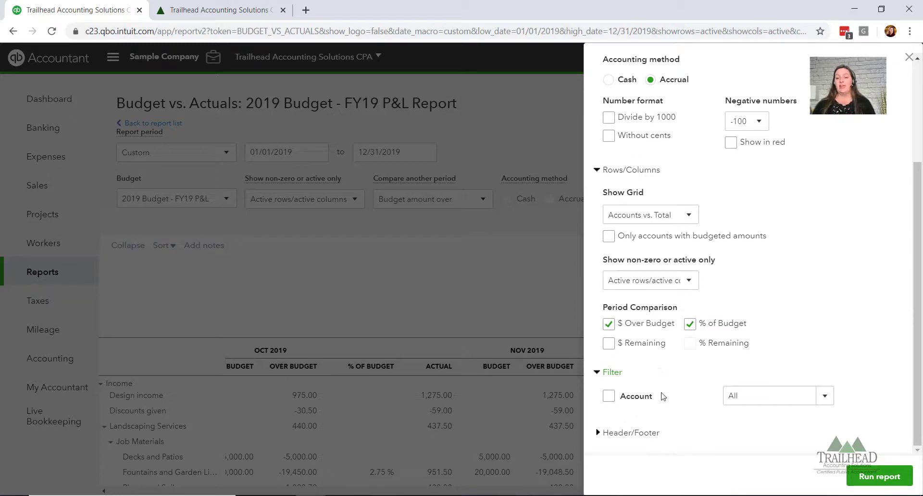
# Rerun the report and review the total column: income 78,700.77 against a 300,000.00 budget
pyautogui.click(864, 476)
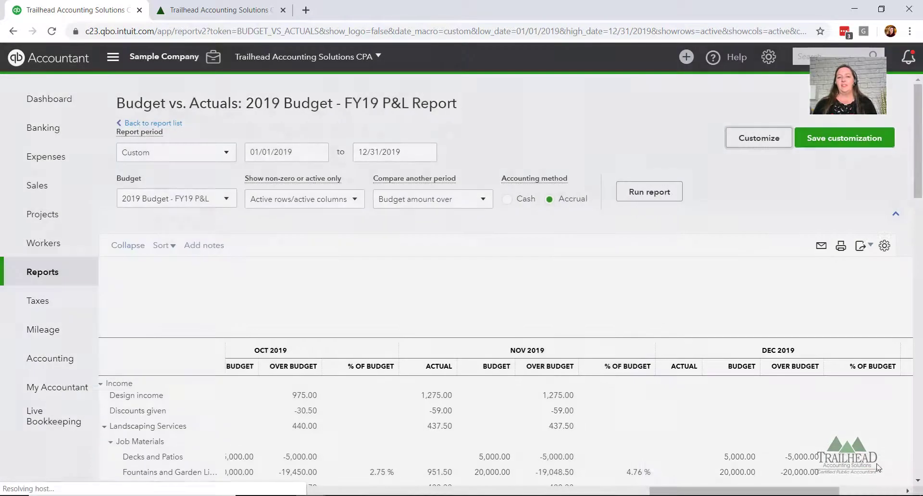
pyautogui.scroll(-3, 828, 432)
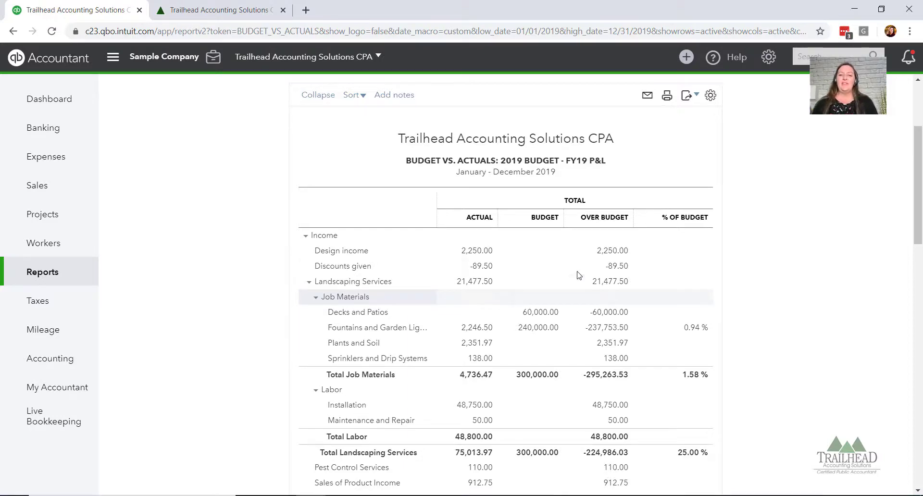
pyautogui.scroll(-5, 510, 304)
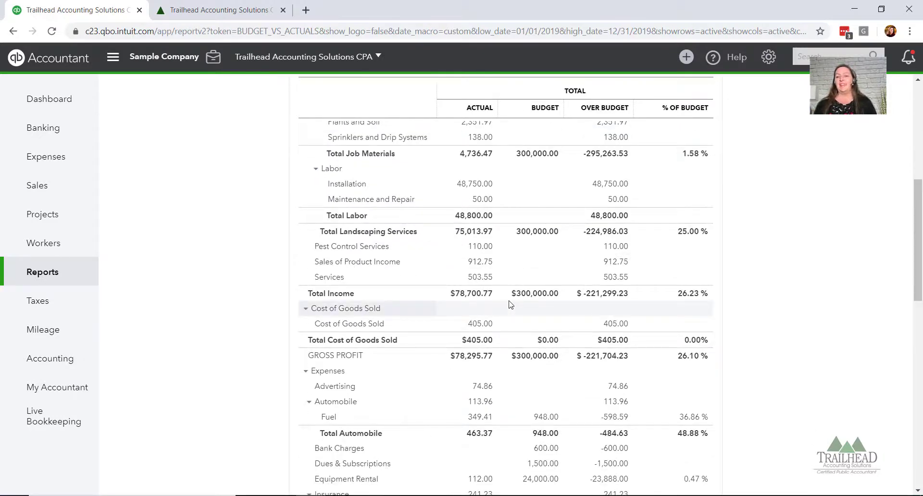